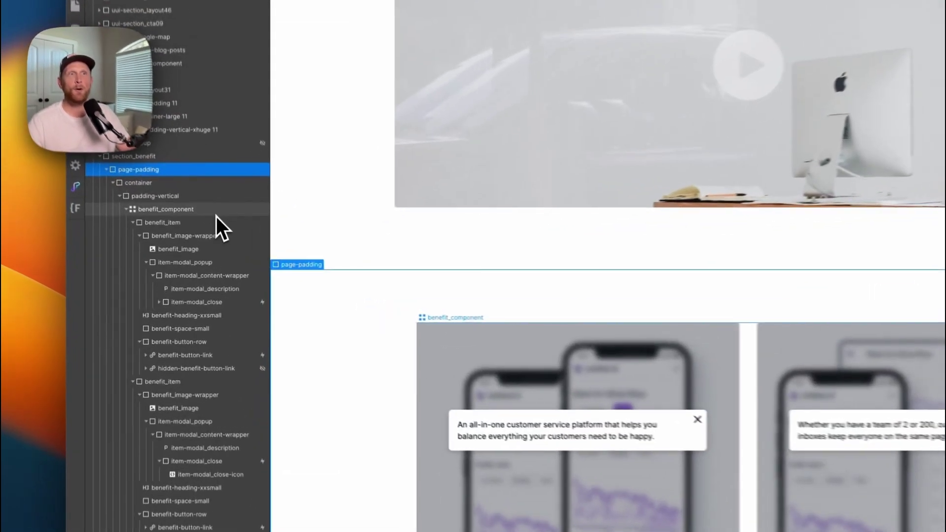
Step: Select the benefit component that holds both benefit cards in the Navigator
{"action": "left_click", "coordinate": [216, 210]}
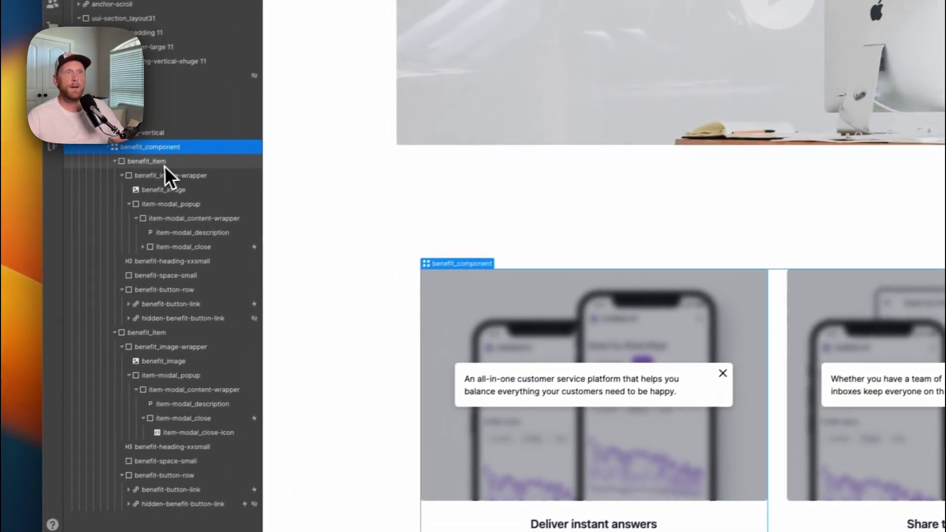
Step: Drill down from the first benefit card to its image wrapper and pop-up overlay
{"action": "left_click", "coordinate": [164, 164]}
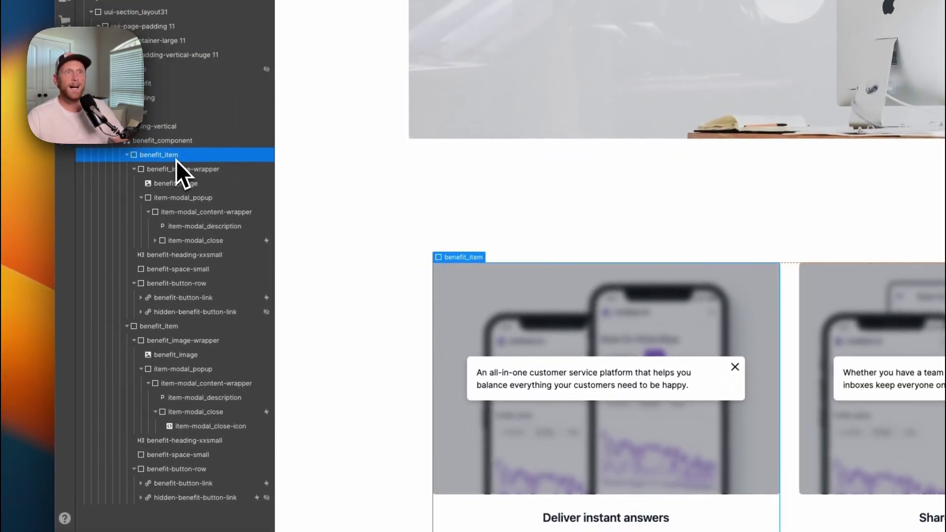
{"action": "left_click", "coordinate": [183, 179]}
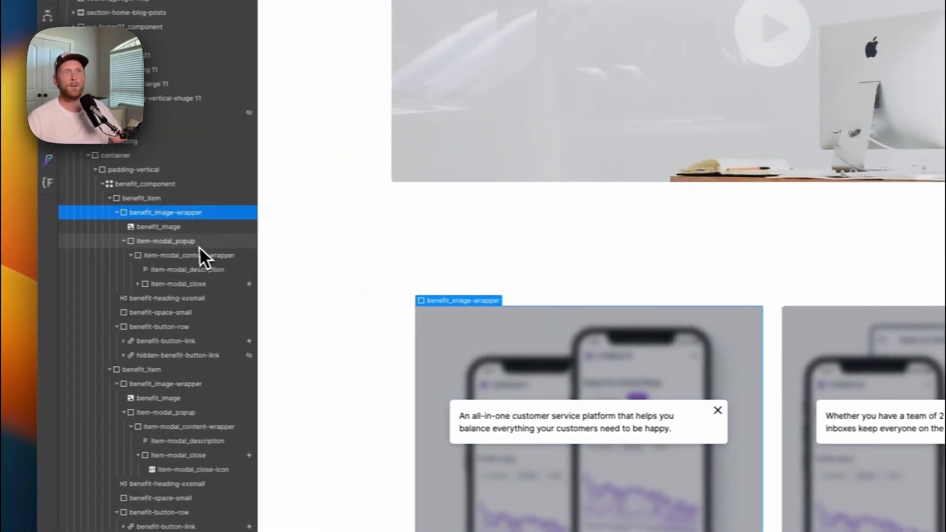
{"action": "left_click", "coordinate": [214, 245]}
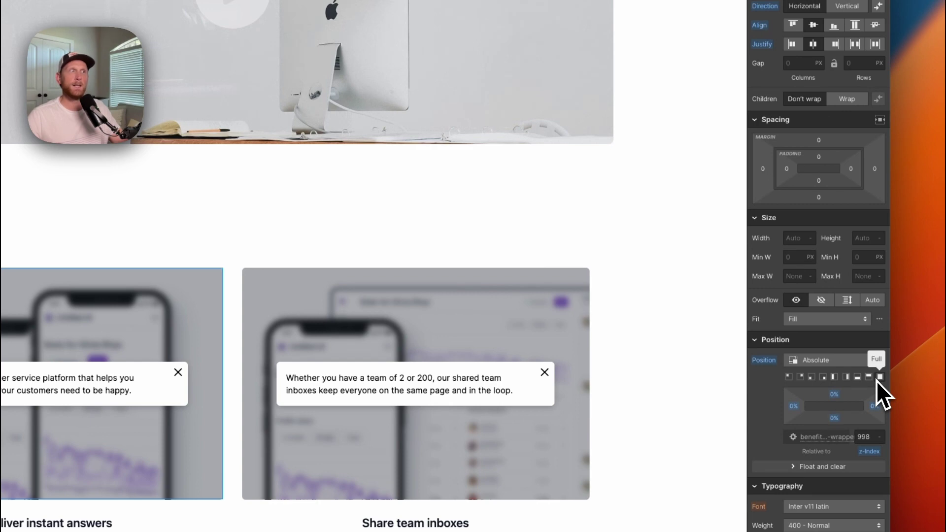
Step: Review the overlay's absolute full positioning and rgba(12, 17, 29, 0.35) background, then select its content box
{"action": "scroll", "coordinate": [836, 385], "scroll_direction": "down", "scroll_amount": 1}
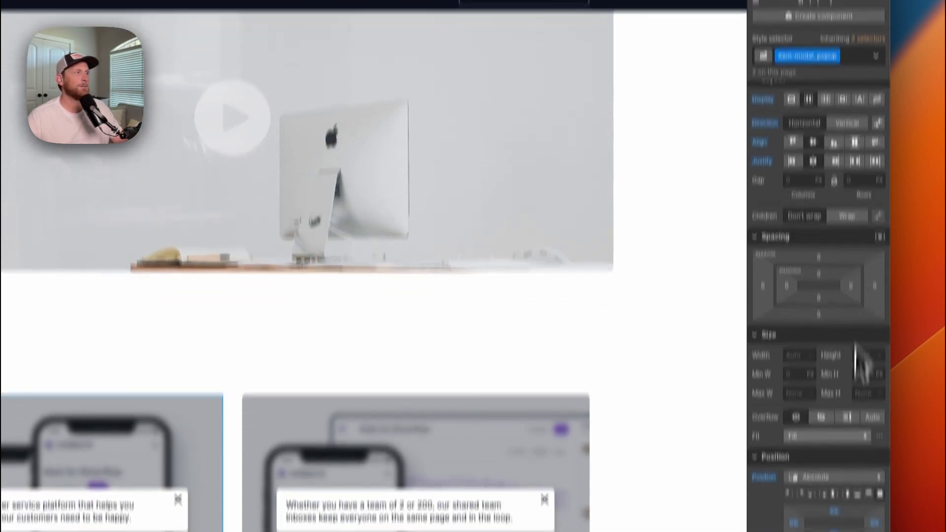
{"action": "scroll", "coordinate": [847, 338], "scroll_direction": "down", "scroll_amount": 10}
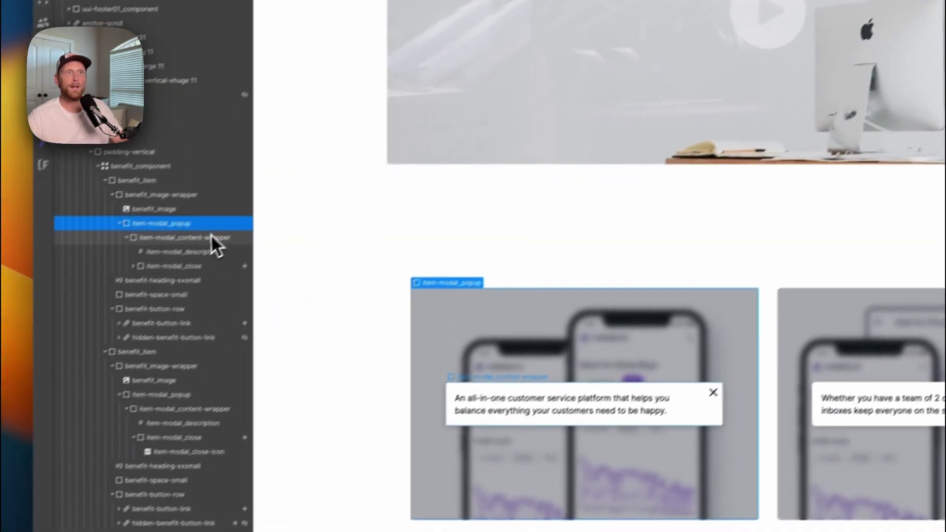
{"action": "left_click", "coordinate": [229, 219]}
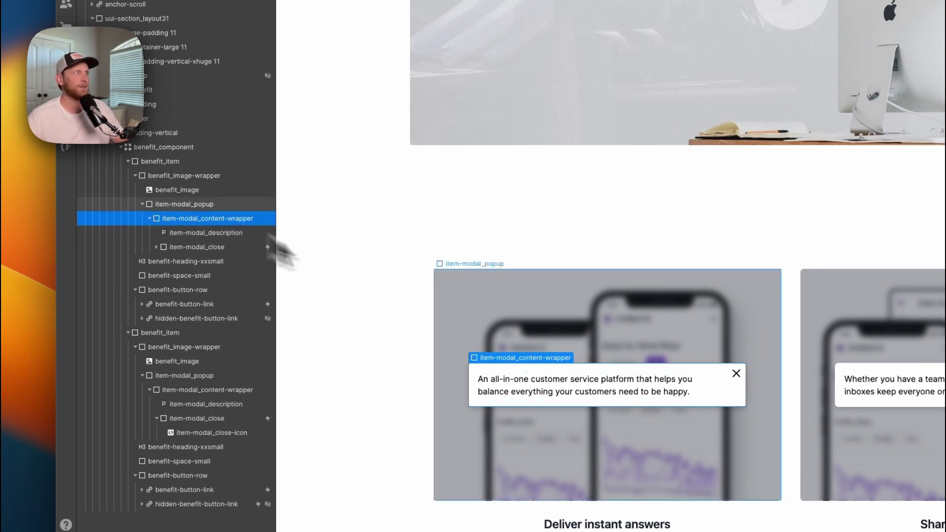
Step: Confirm the pop-up's 998 z-index, then select its content box and close element
{"action": "scroll", "coordinate": [843, 374], "scroll_direction": "up", "scroll_amount": 15}
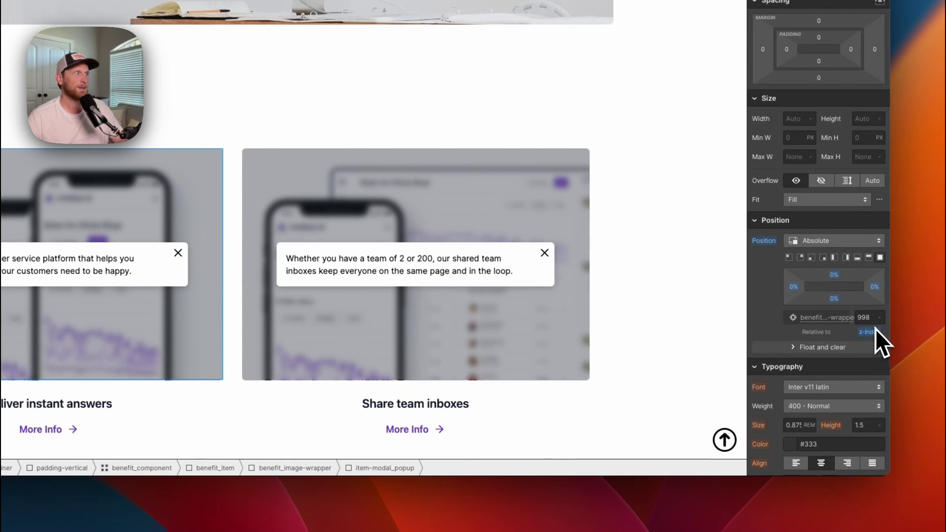
{"action": "mouse_move", "coordinate": [875, 331]}
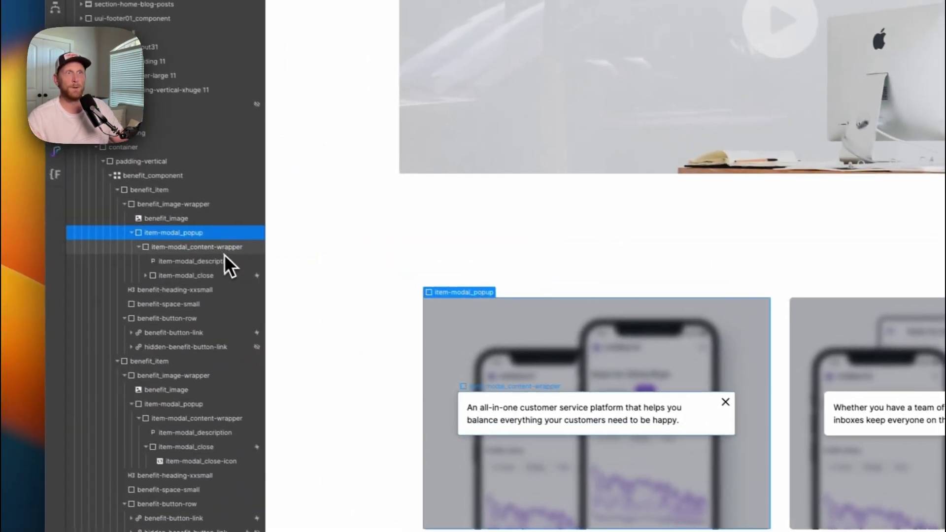
{"action": "left_click", "coordinate": [224, 252]}
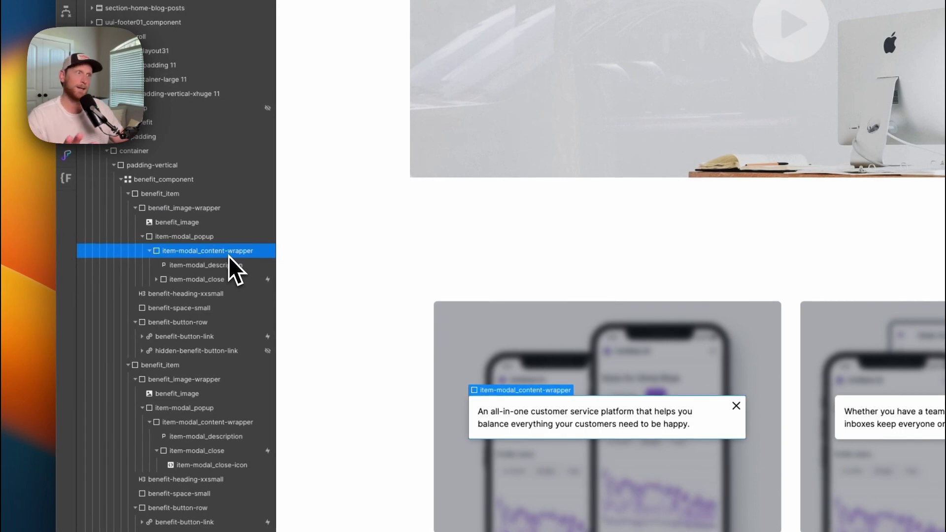
{"action": "left_click", "coordinate": [214, 279]}
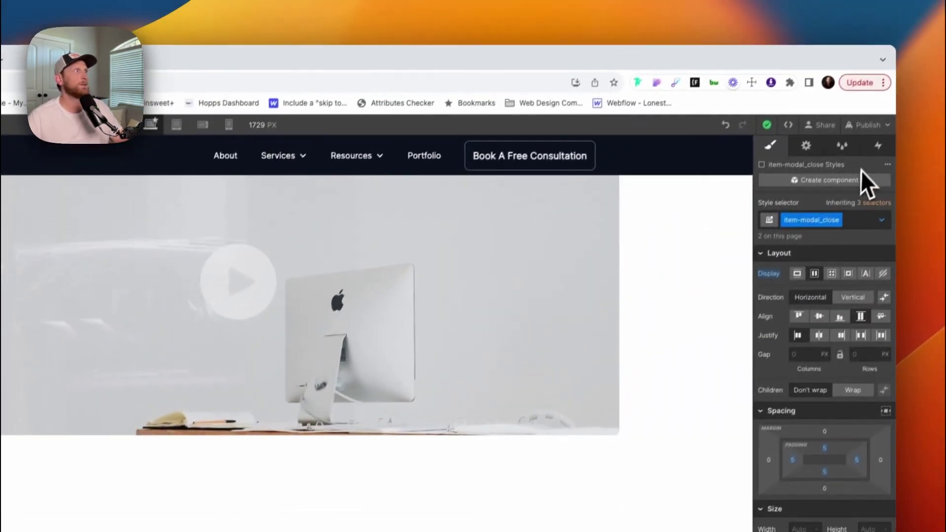
Step: View the close element's interactions, then preview and toggle the Deliver instant answers pop-up
{"action": "left_click", "coordinate": [869, 158]}
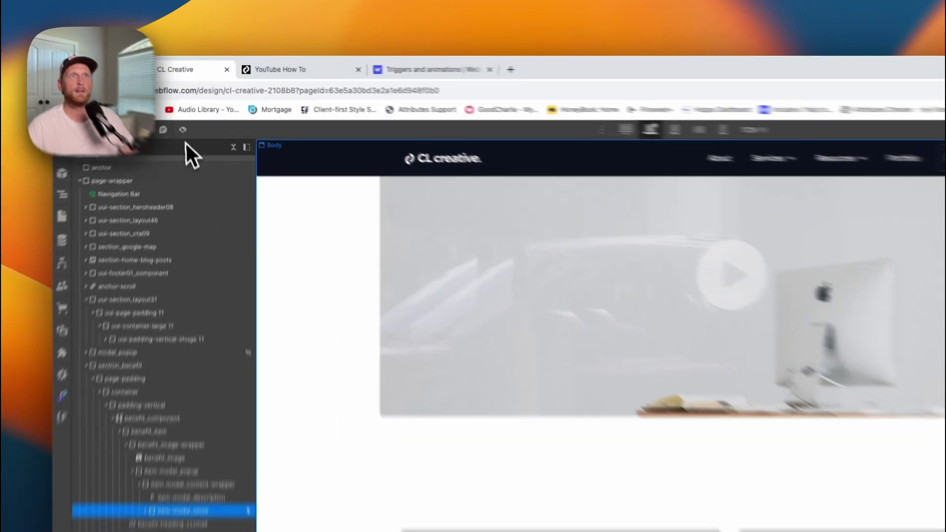
{"action": "left_click", "coordinate": [195, 100]}
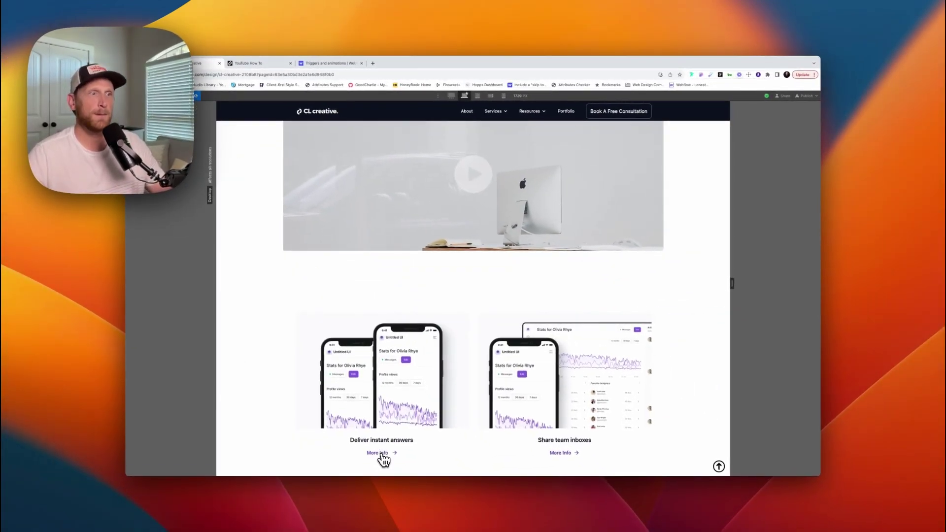
{"action": "left_click", "coordinate": [387, 459]}
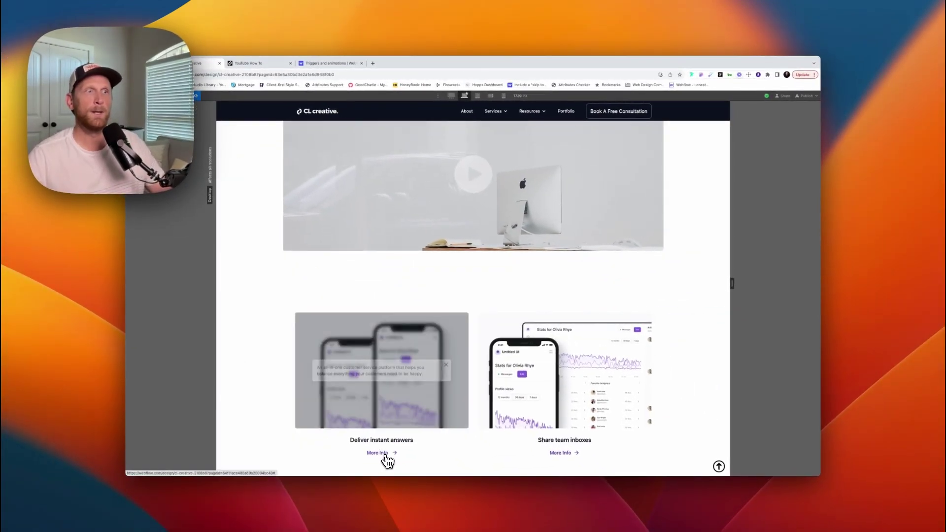
{"action": "left_click", "coordinate": [387, 459]}
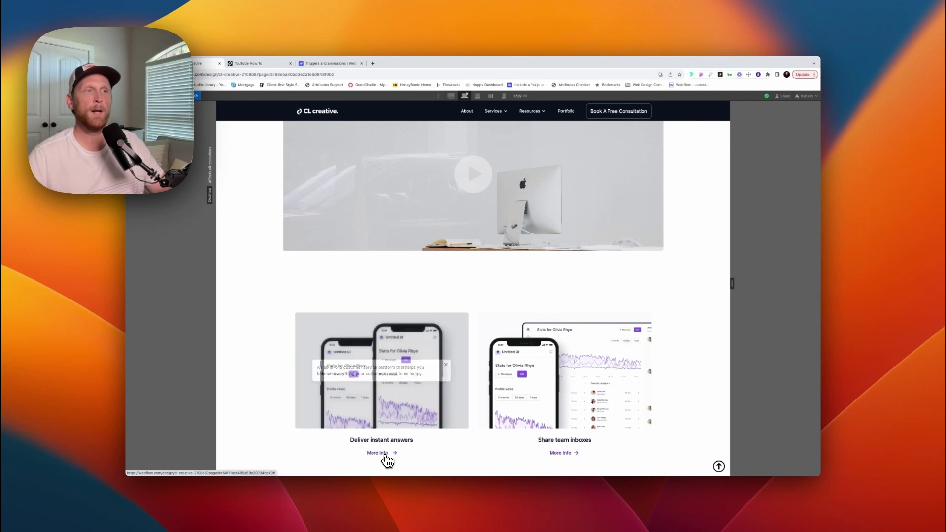
Step: Open and close the Share team inboxes pop-up twice, then exit preview
{"action": "left_click", "coordinate": [563, 456]}
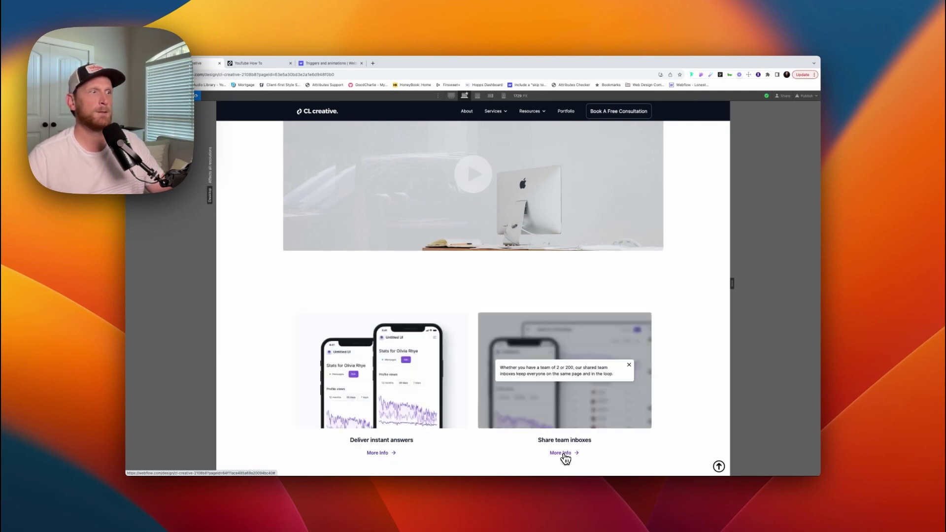
{"action": "left_click", "coordinate": [628, 366]}
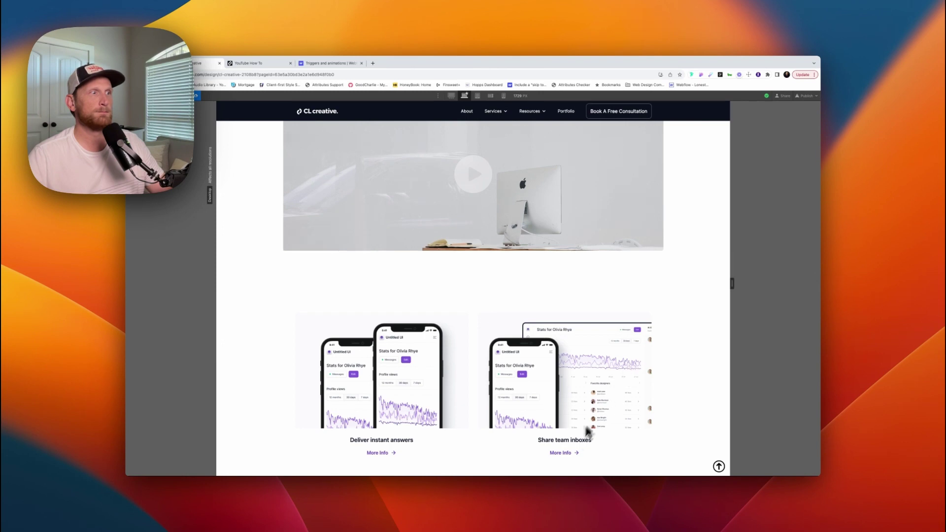
{"action": "left_click", "coordinate": [570, 454]}
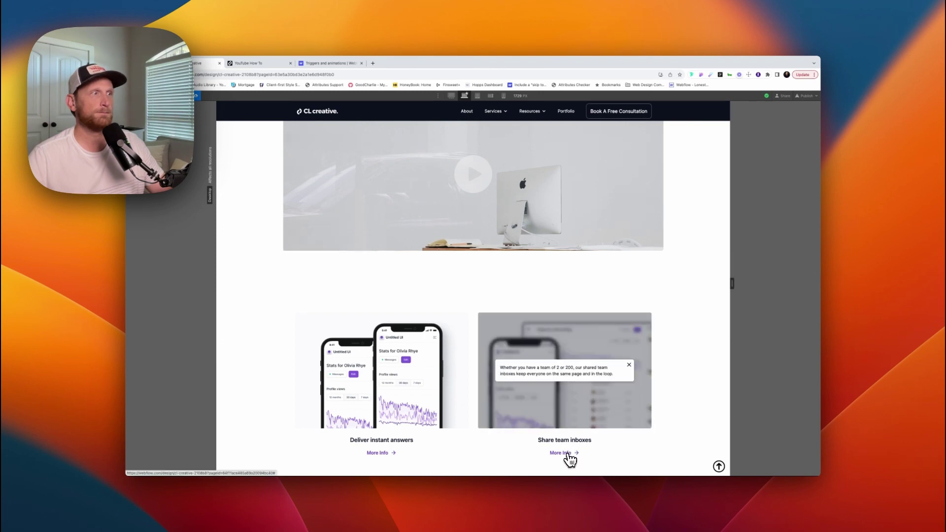
{"action": "left_click", "coordinate": [628, 365]}
{"action": "left_click", "coordinate": [196, 97]}
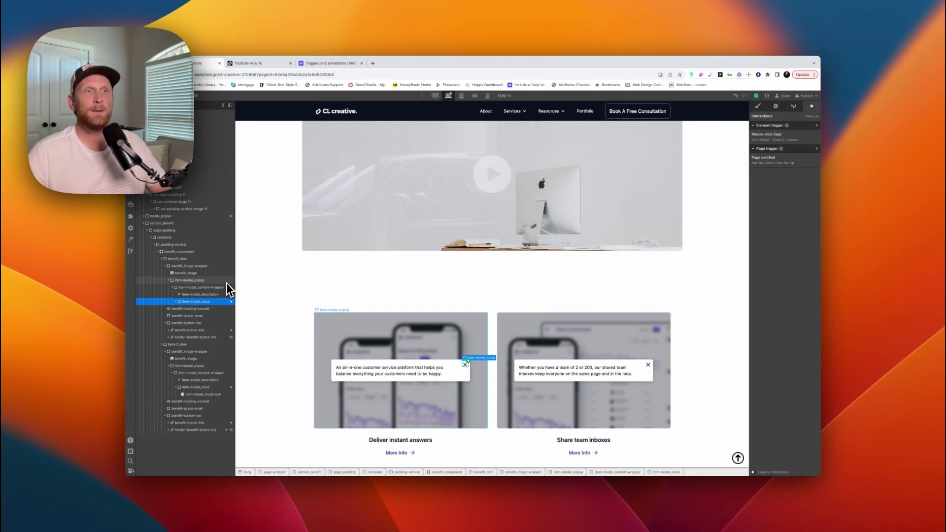
Step: Select the first card's More Info link, review its click trigger's start animation, then preview
{"action": "left_click", "coordinate": [195, 331]}
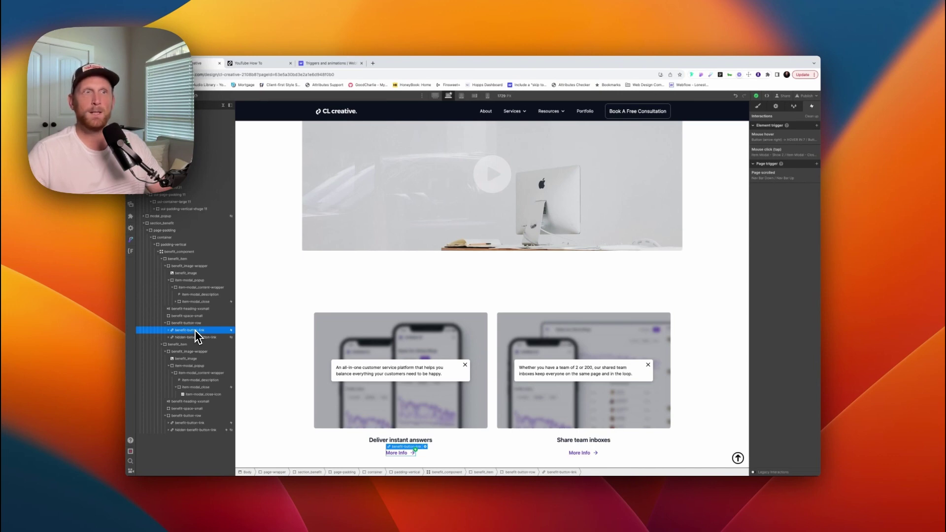
{"action": "left_click_drag", "start_coordinate": [197, 337], "coordinate": [190, 330]}
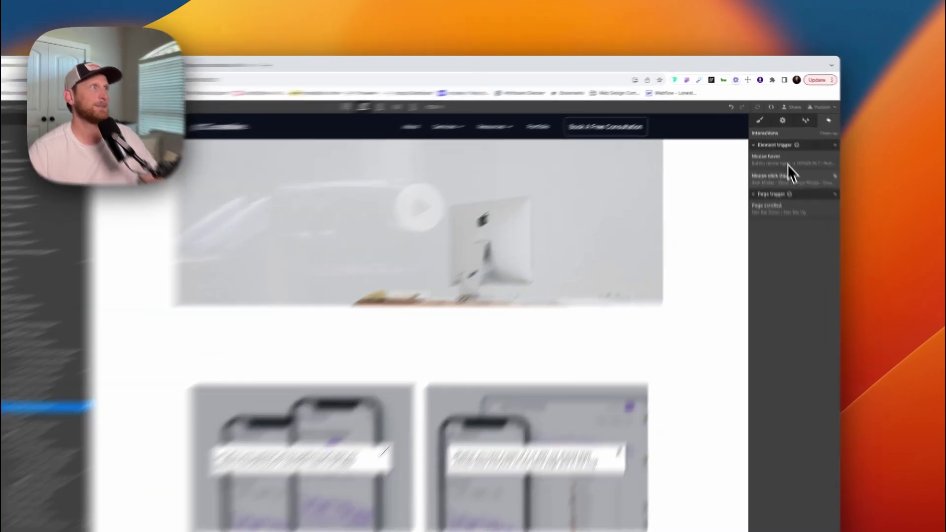
{"action": "left_click", "coordinate": [789, 176]}
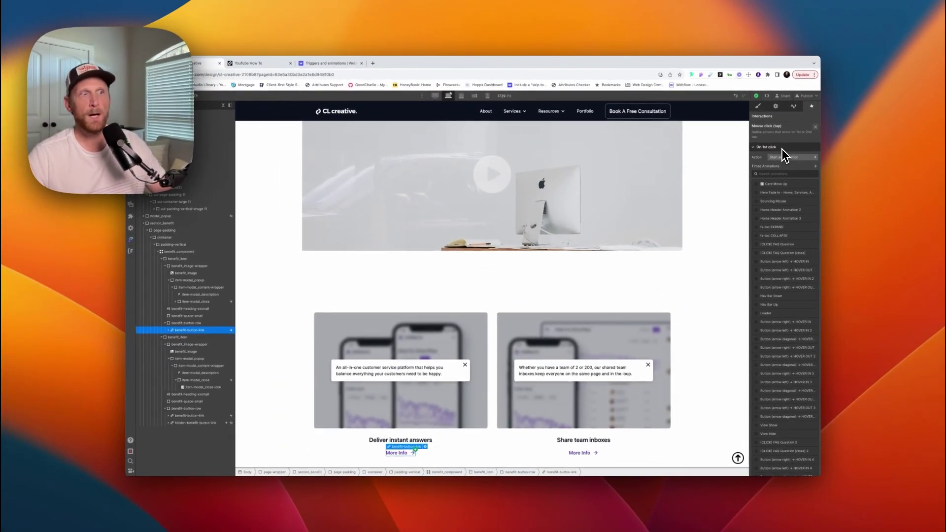
{"action": "scroll", "coordinate": [804, 279], "scroll_direction": "down", "scroll_amount": 5}
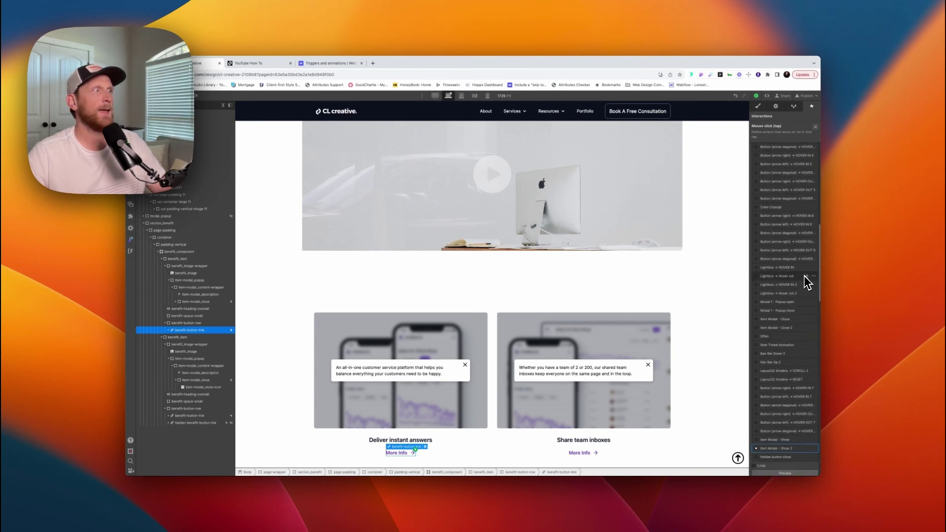
{"action": "scroll", "coordinate": [804, 277], "scroll_direction": "up", "scroll_amount": 6}
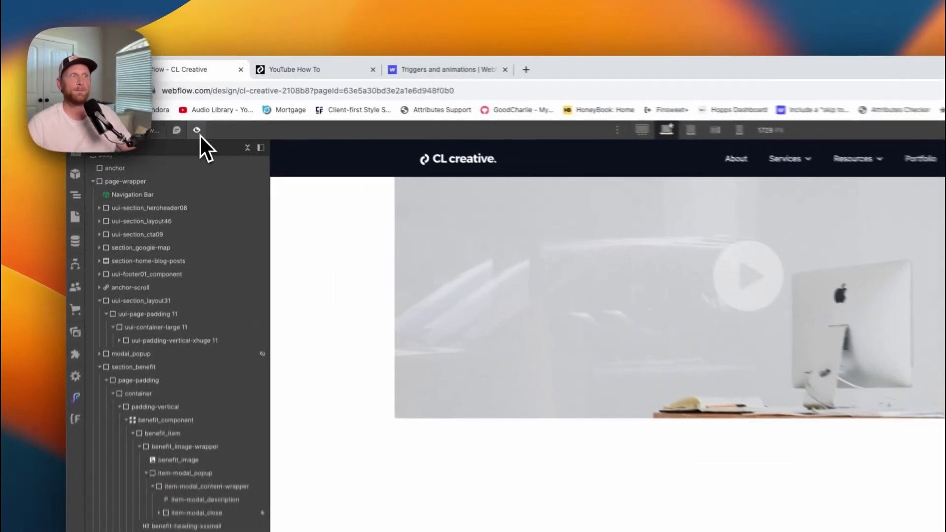
{"action": "left_click", "coordinate": [196, 96]}
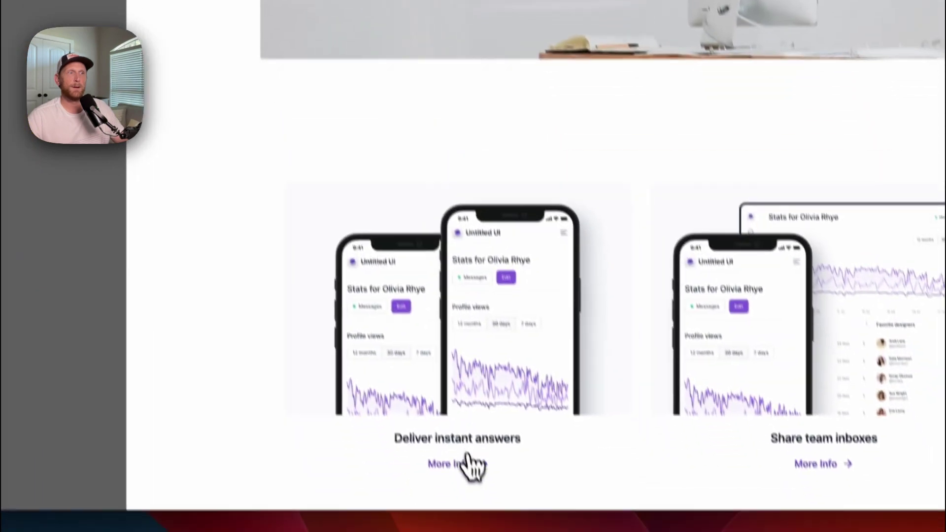
Step: Toggle the Deliver instant answers pop-up repeatedly, leaving it open over the blurred card image
{"action": "left_click", "coordinate": [459, 431]}
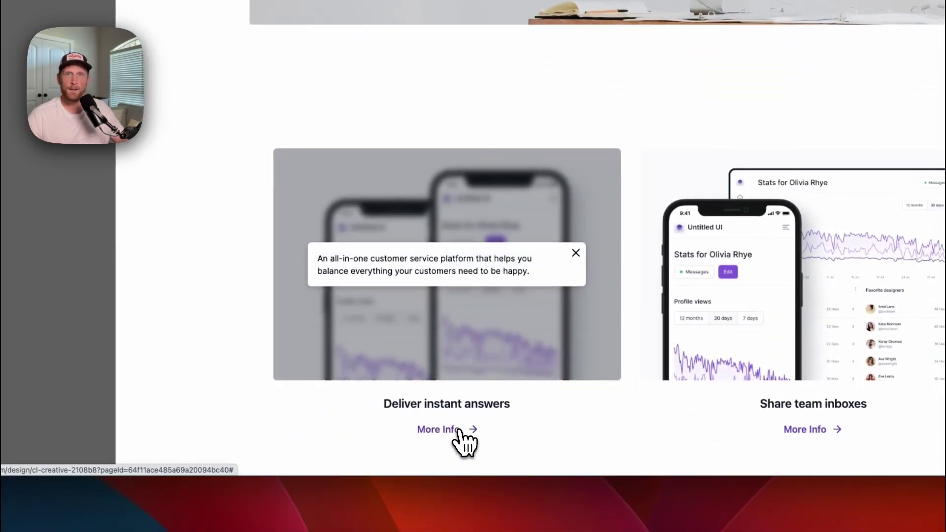
{"action": "left_click", "coordinate": [459, 430]}
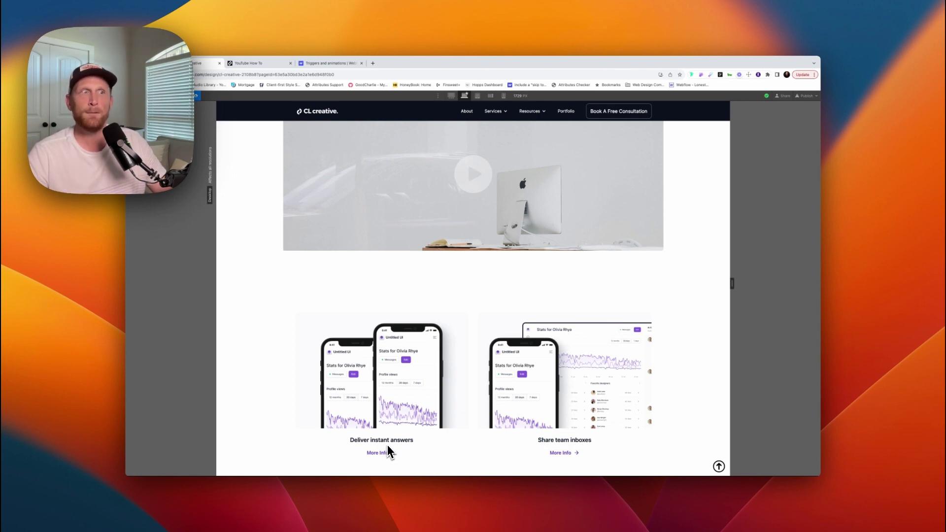
{"action": "left_click", "coordinate": [388, 446]}
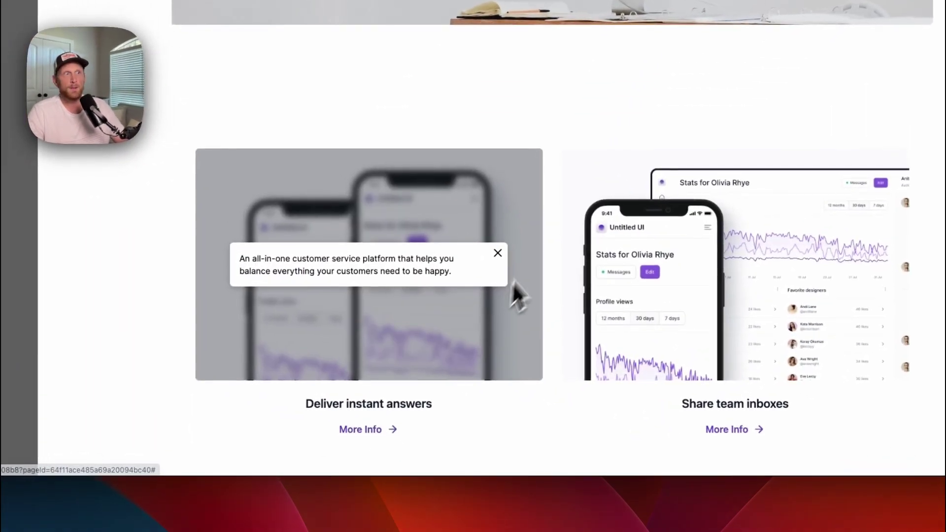
{"action": "left_click", "coordinate": [500, 255]}
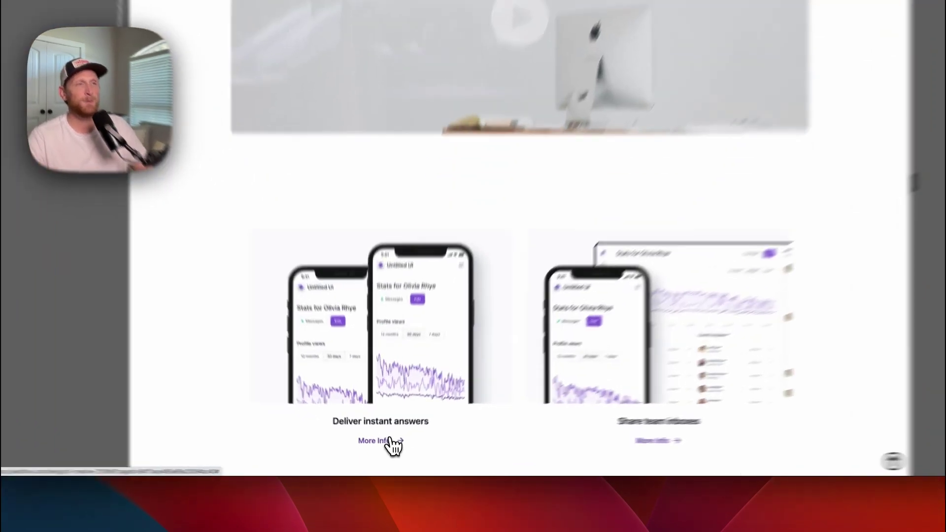
{"action": "left_click", "coordinate": [388, 453]}
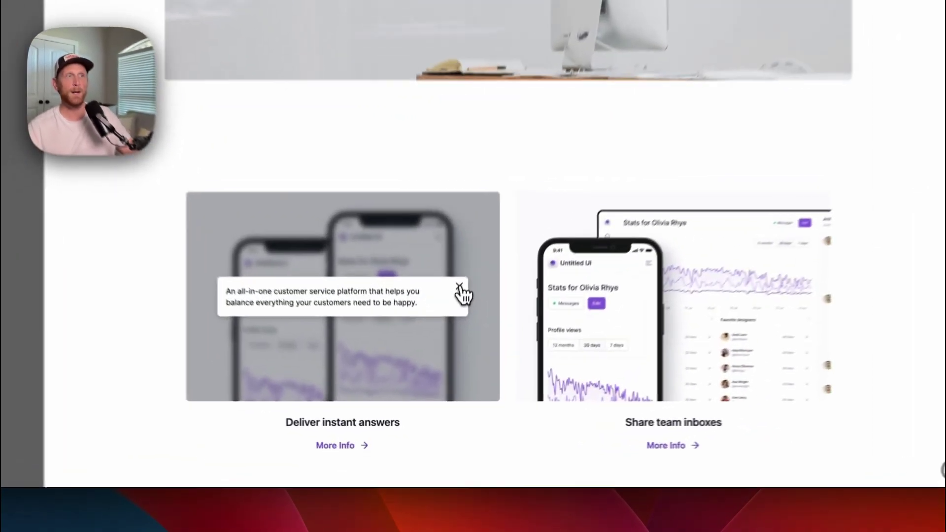
{"action": "left_click", "coordinate": [447, 365]}
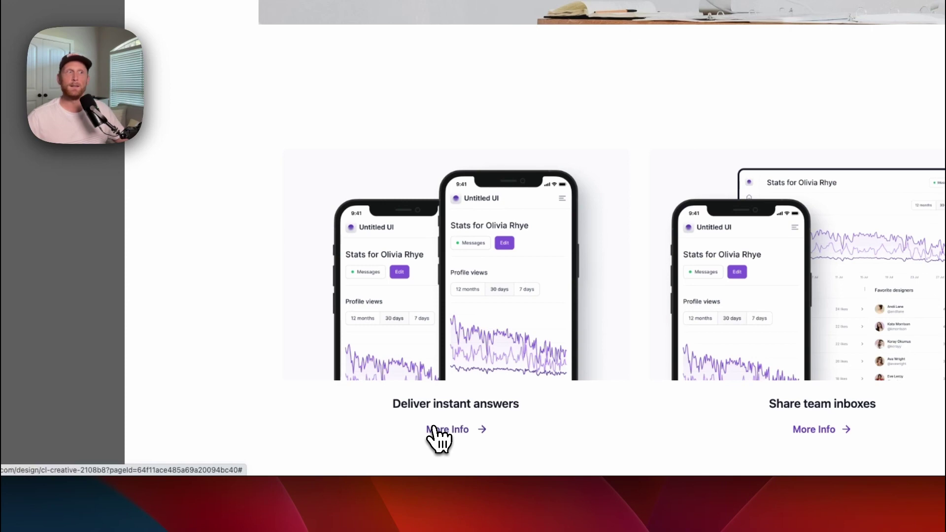
{"action": "left_click", "coordinate": [433, 428]}
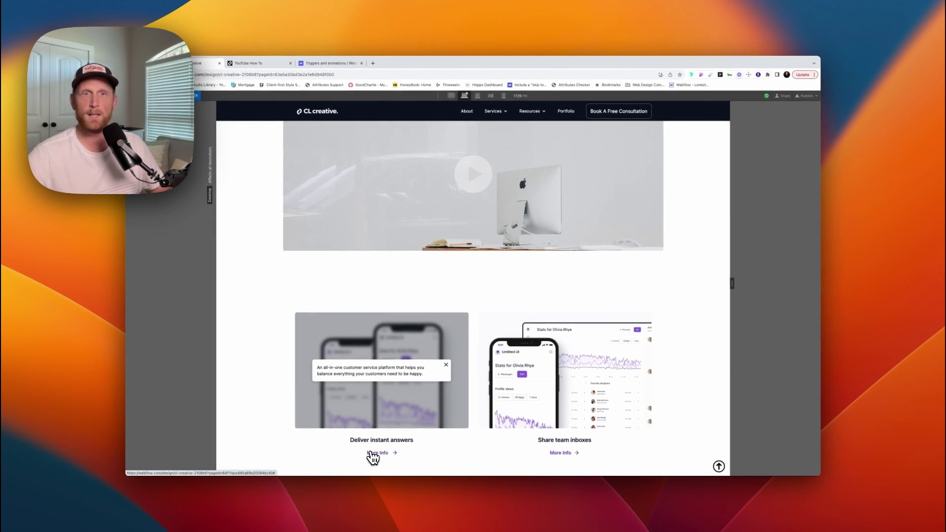
Step: Close the first pop-up and toggle the Share team inboxes pop-up open and closed several times
{"action": "left_click", "coordinate": [446, 365]}
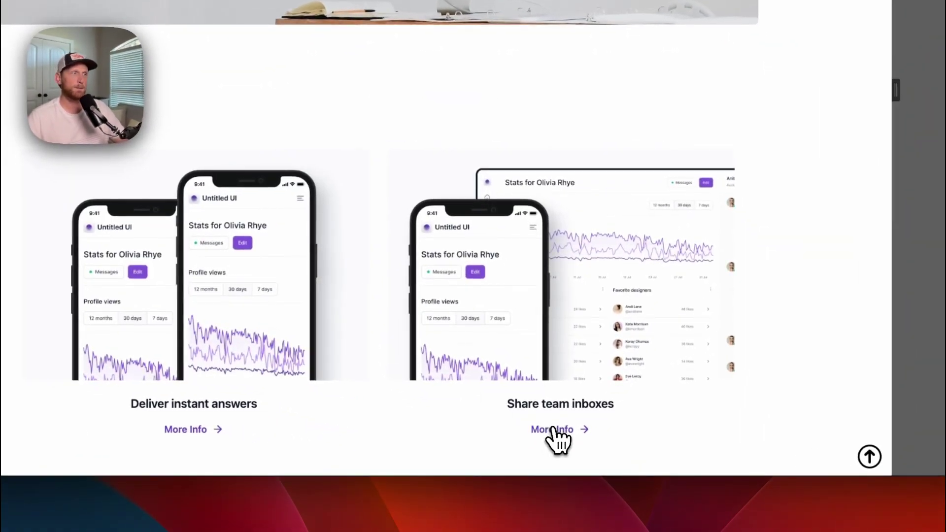
{"action": "left_click", "coordinate": [566, 436]}
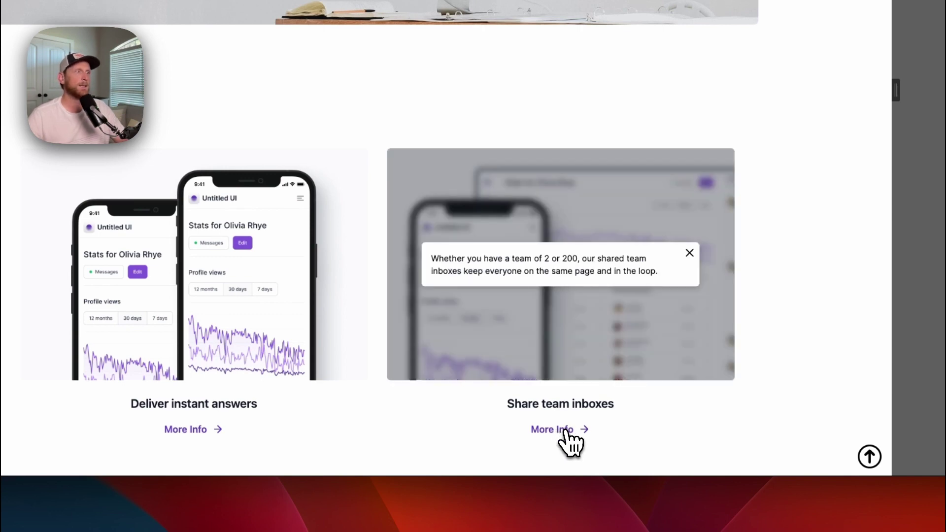
{"action": "left_click", "coordinate": [567, 436]}
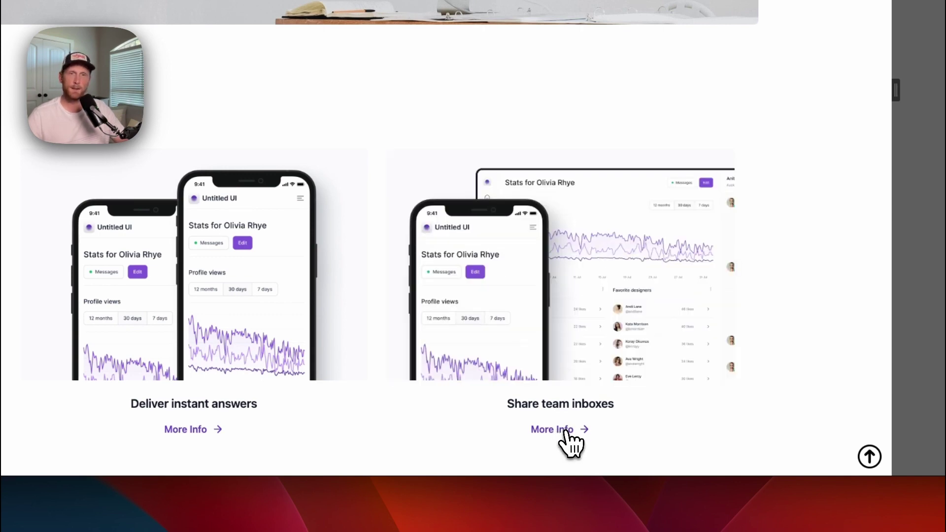
{"action": "left_click", "coordinate": [567, 436]}
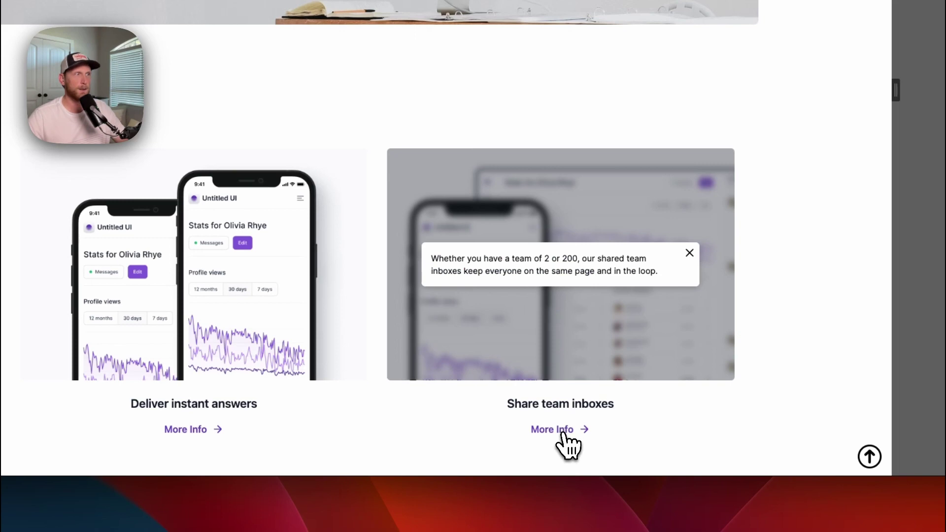
{"action": "left_click", "coordinate": [585, 254]}
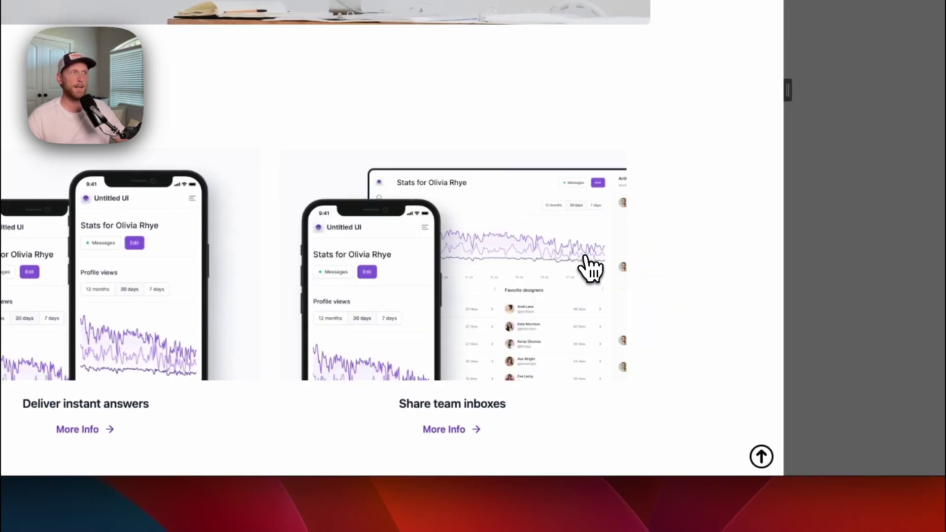
{"action": "left_click", "coordinate": [467, 431]}
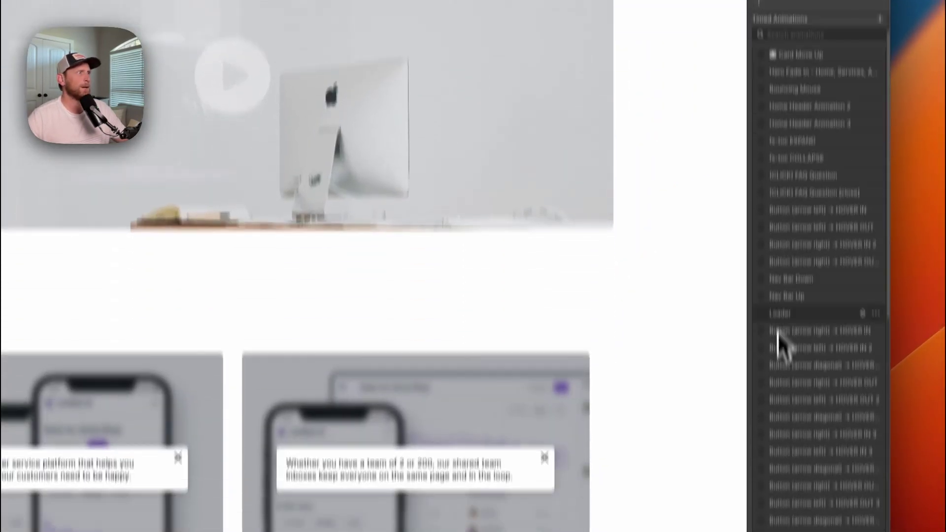
{"action": "scroll", "coordinate": [784, 315], "scroll_direction": "down", "scroll_amount": 10}
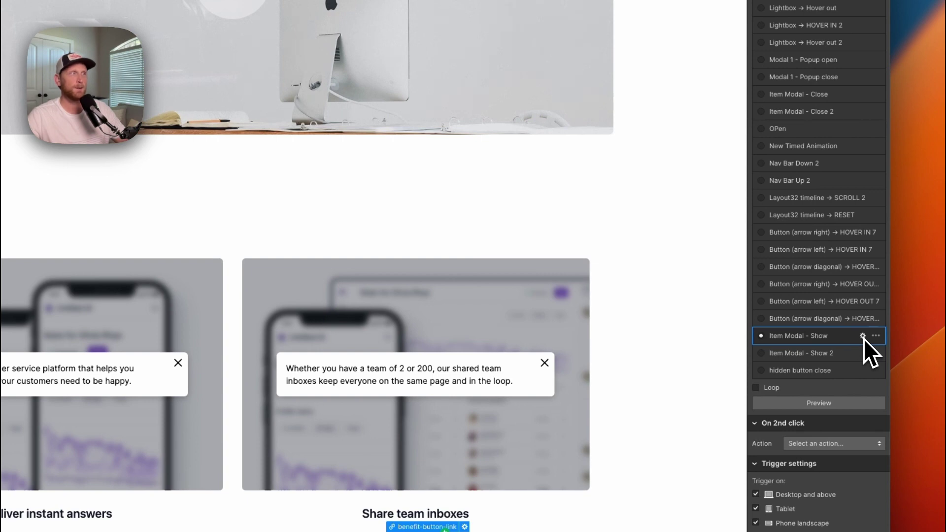
Step: Open Item Modal - Show and inspect its four Hide/Show actions for the pop-ups and button links
{"action": "left_click", "coordinate": [862, 336]}
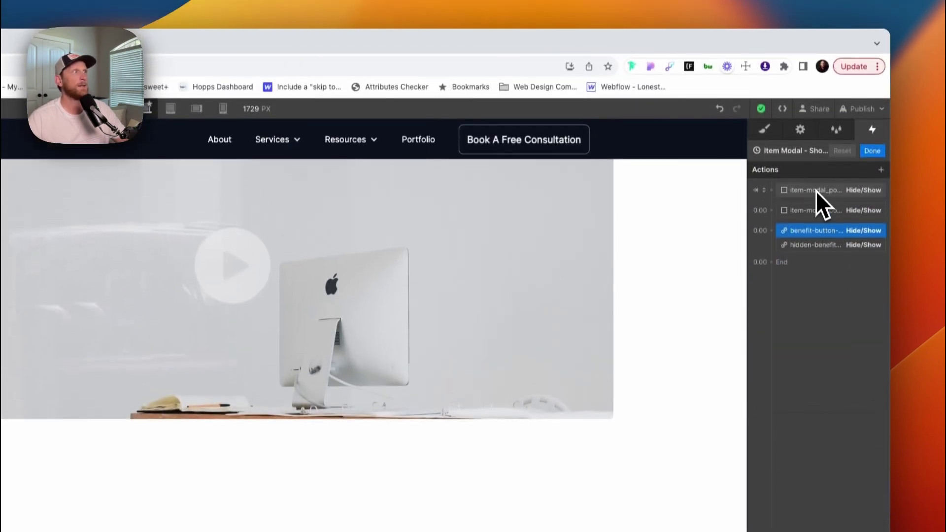
{"action": "left_click", "coordinate": [816, 202]}
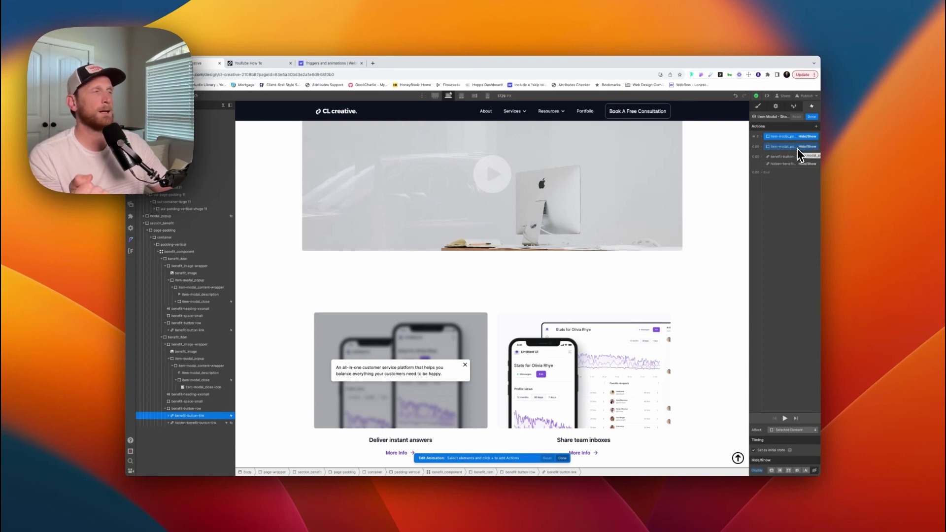
{"action": "left_click", "coordinate": [798, 147]}
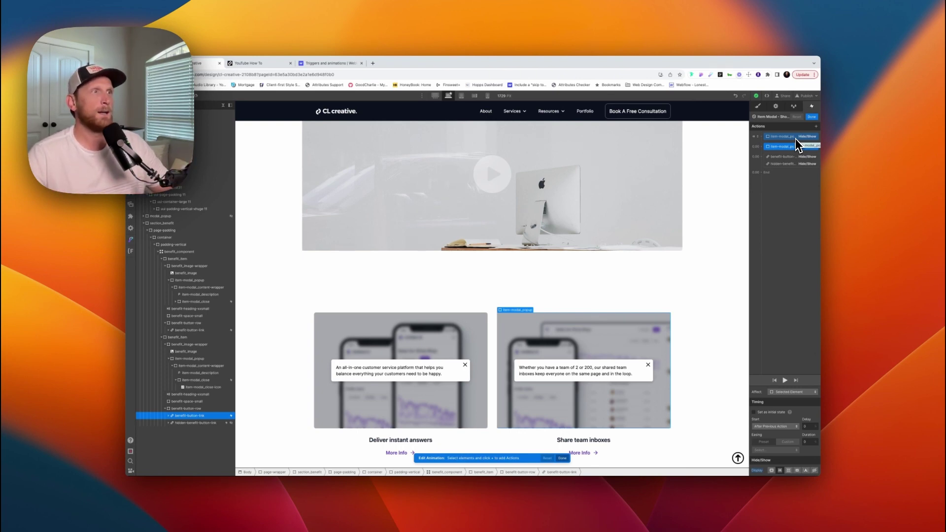
{"action": "left_click", "coordinate": [776, 158]}
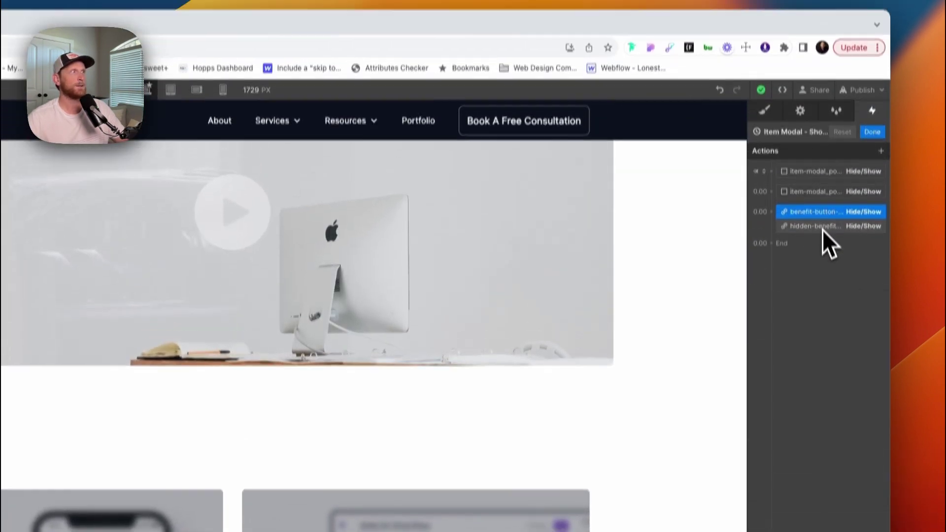
{"action": "left_click", "coordinate": [823, 227]}
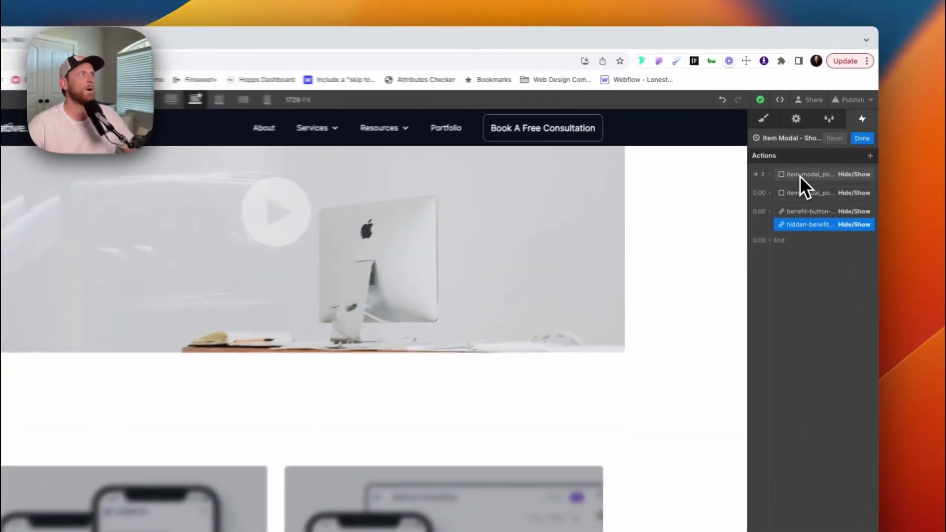
{"action": "left_click", "coordinate": [777, 137]}
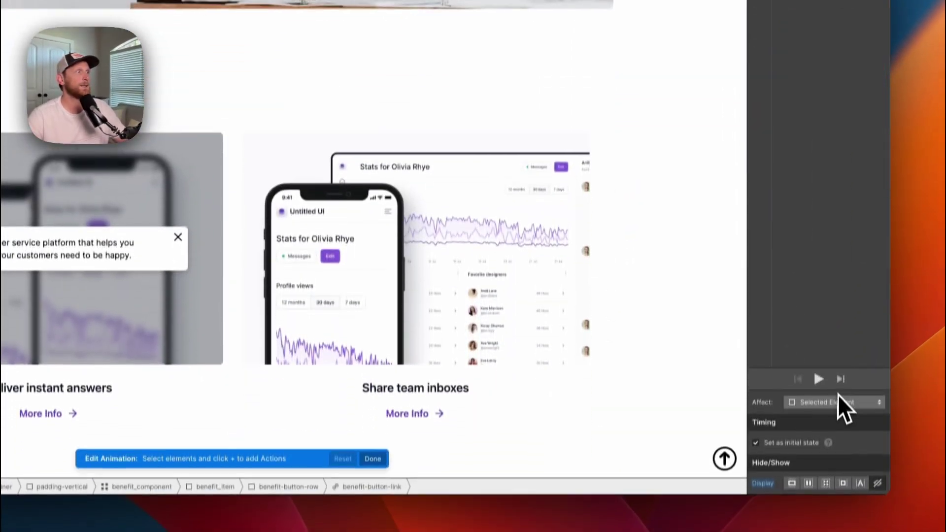
{"action": "left_click", "coordinate": [838, 395]}
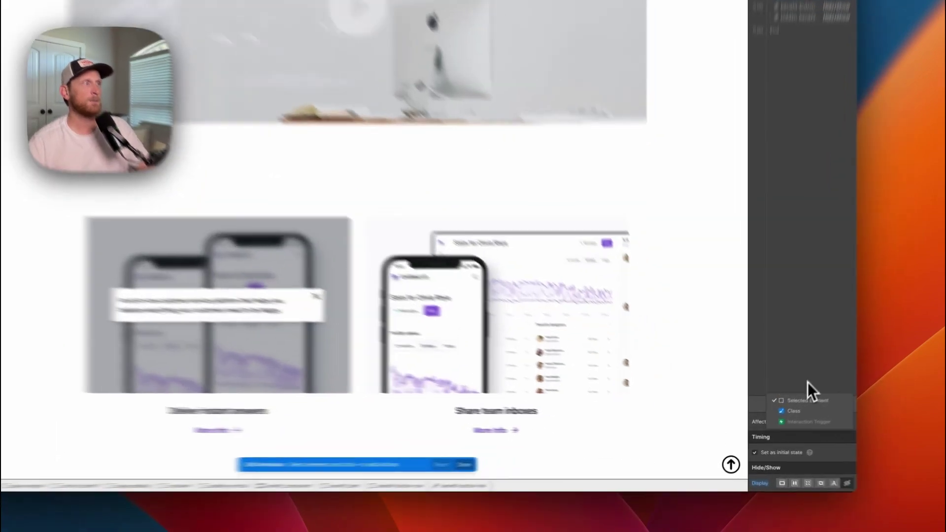
{"action": "left_click", "coordinate": [809, 389]}
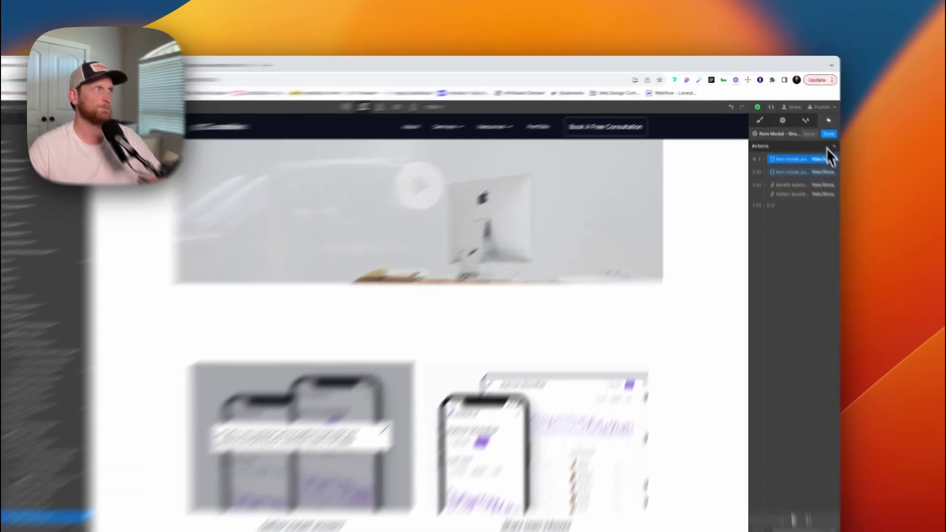
{"action": "left_click", "coordinate": [811, 116]}
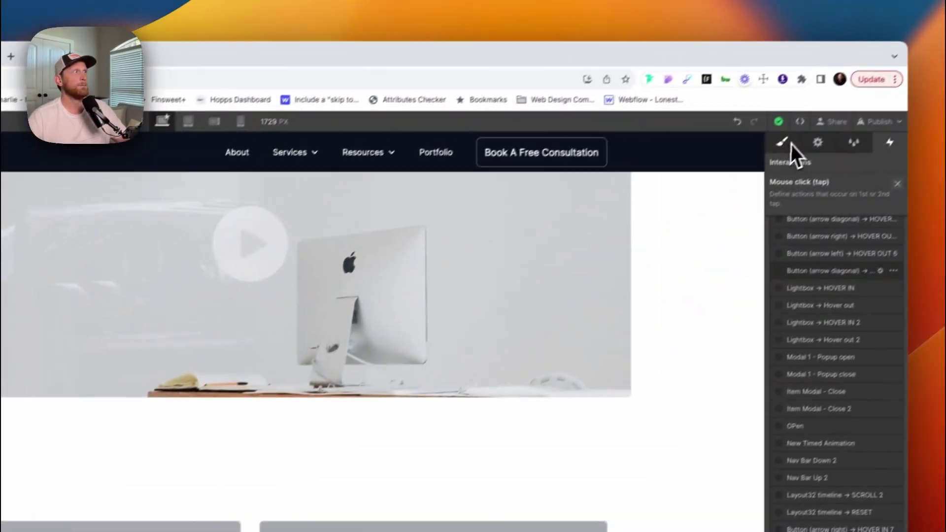
Step: Switch to the Style panel and select the hidden-benefit-button-link element
{"action": "left_click", "coordinate": [772, 154]}
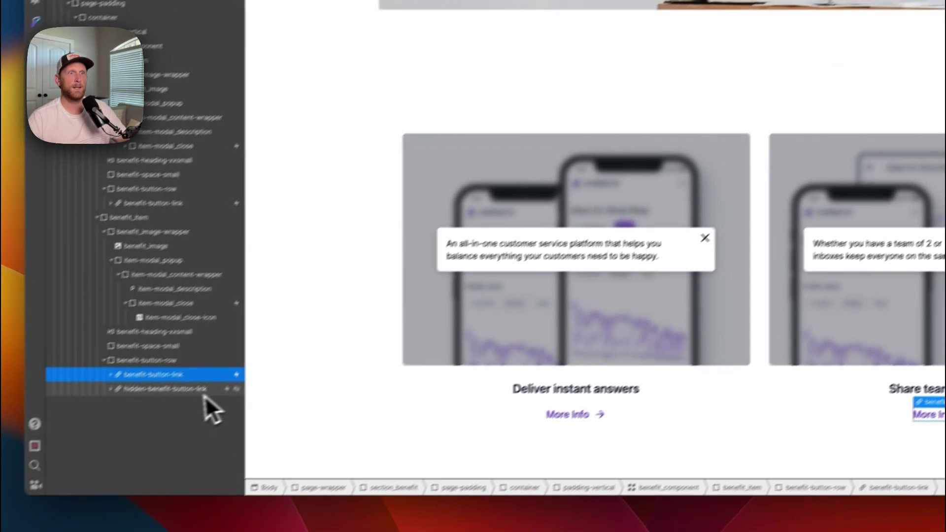
{"action": "left_click", "coordinate": [204, 391]}
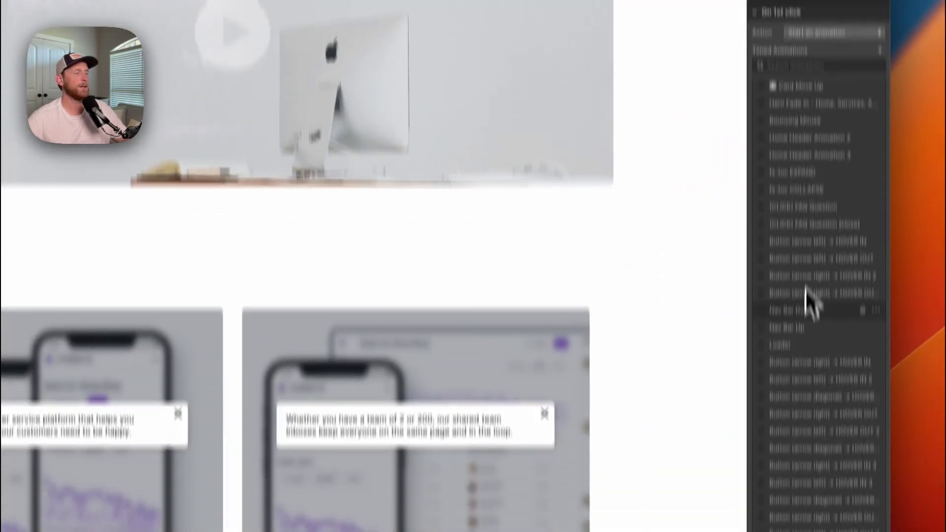
Step: Adjust the pop-up, benefit-button and hidden-benefit Hide/Show actions in the hidden button's click animation
{"action": "scroll", "coordinate": [807, 256], "scroll_direction": "down", "scroll_amount": 10}
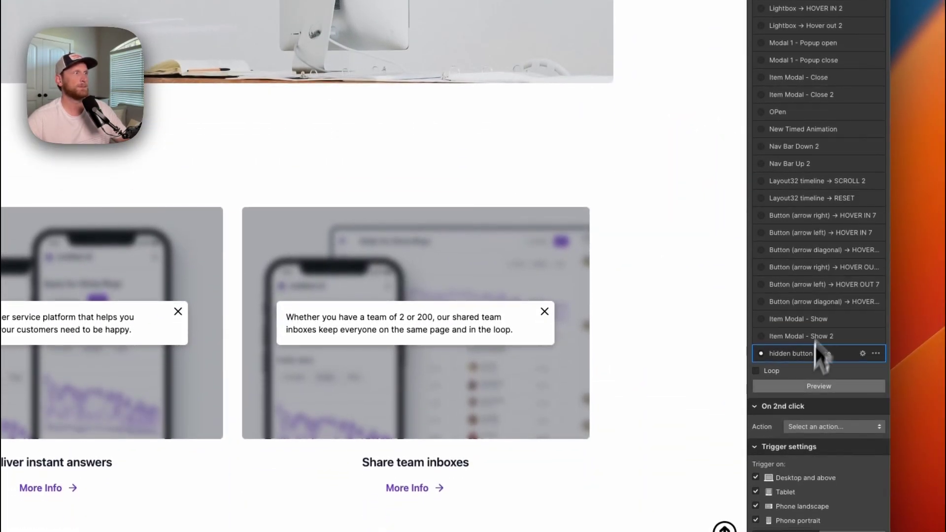
{"action": "left_click", "coordinate": [861, 354]}
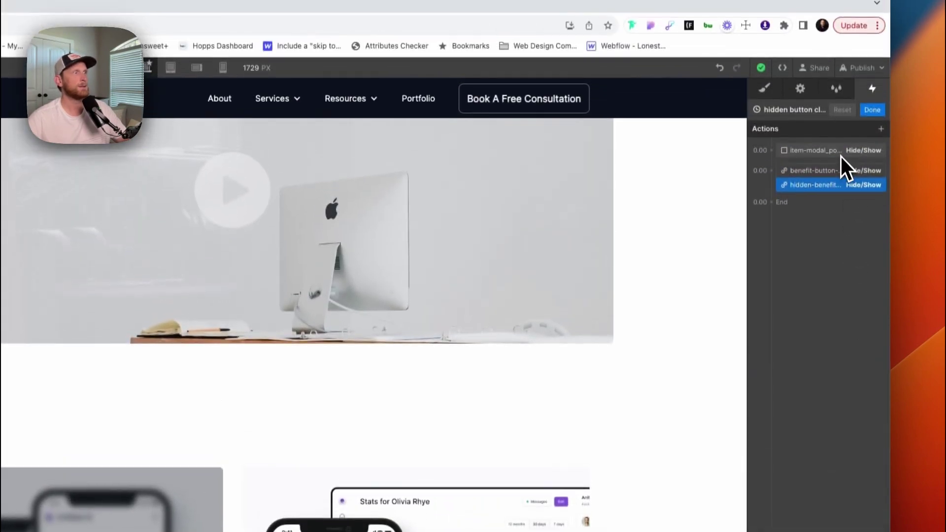
{"action": "left_click", "coordinate": [841, 155]}
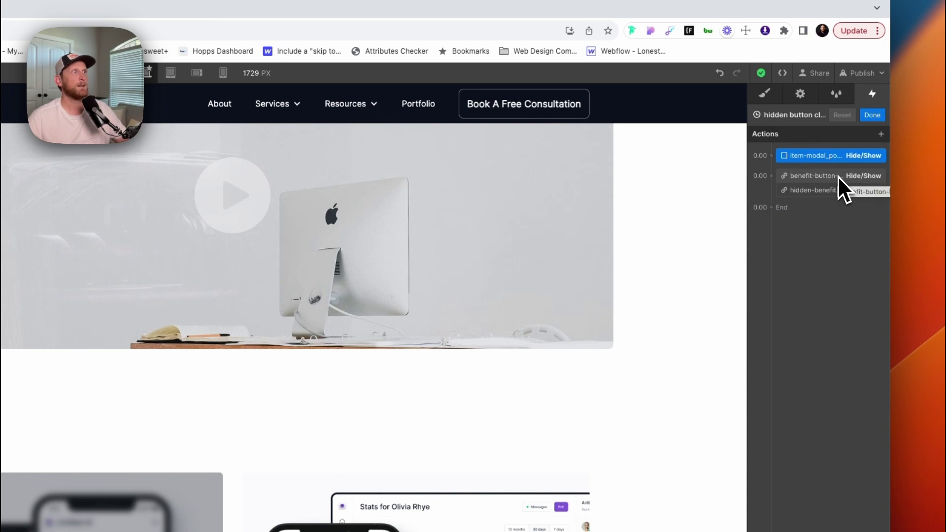
{"action": "left_click", "coordinate": [838, 176]}
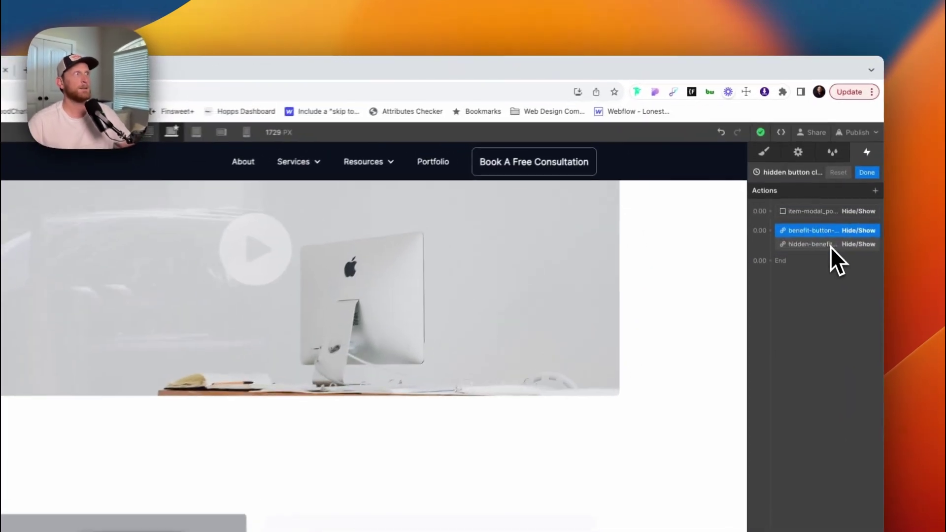
{"action": "left_click", "coordinate": [792, 154]}
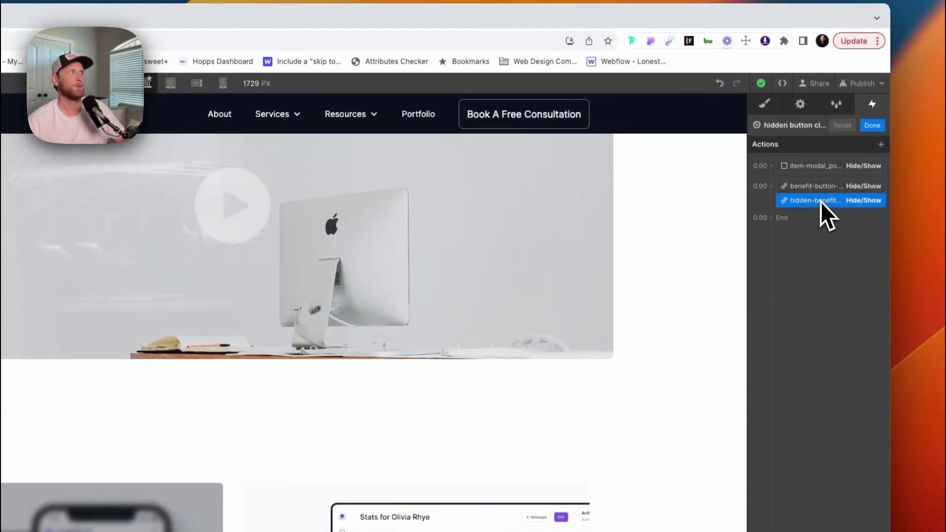
{"action": "left_click", "coordinate": [818, 180]}
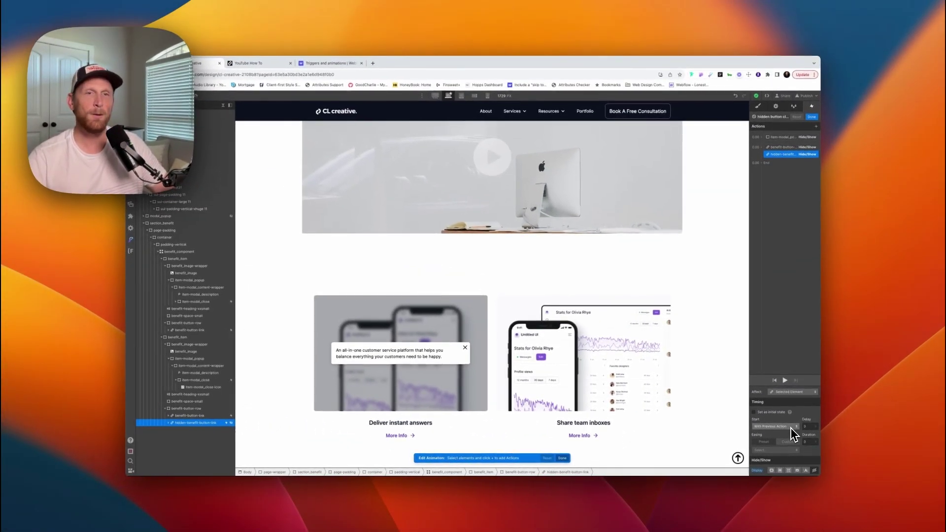
{"action": "left_click", "coordinate": [789, 147]}
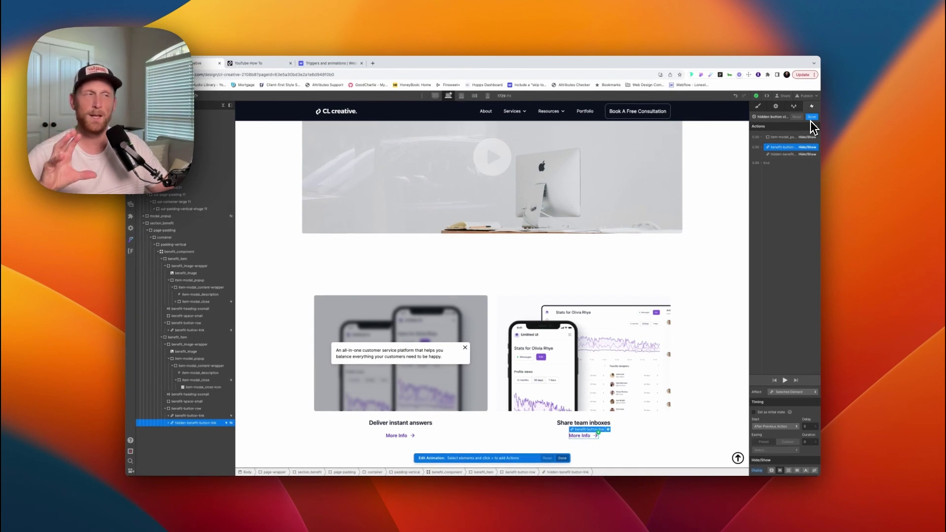
Step: Finish the hidden-button animation and give the close X's click trigger the Item Modal - Close animation
{"action": "left_click", "coordinate": [812, 118]}
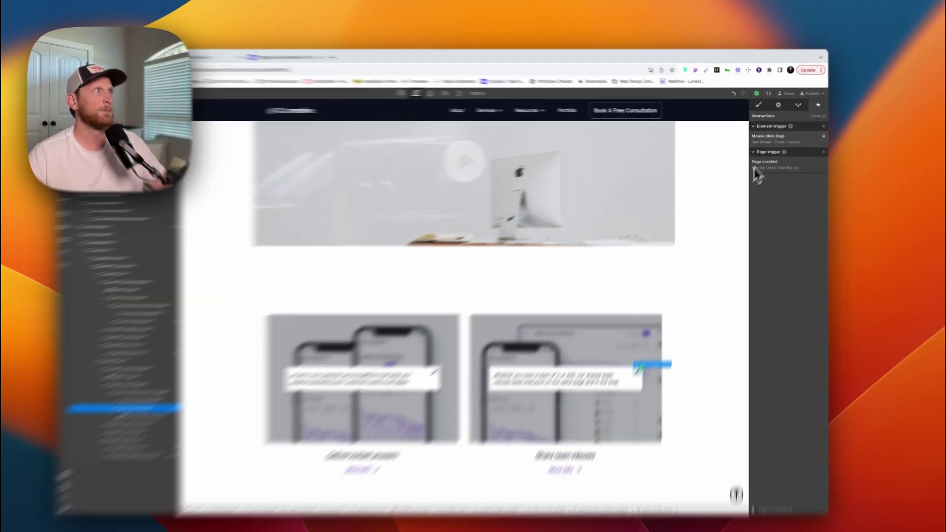
{"action": "left_click", "coordinate": [769, 139]}
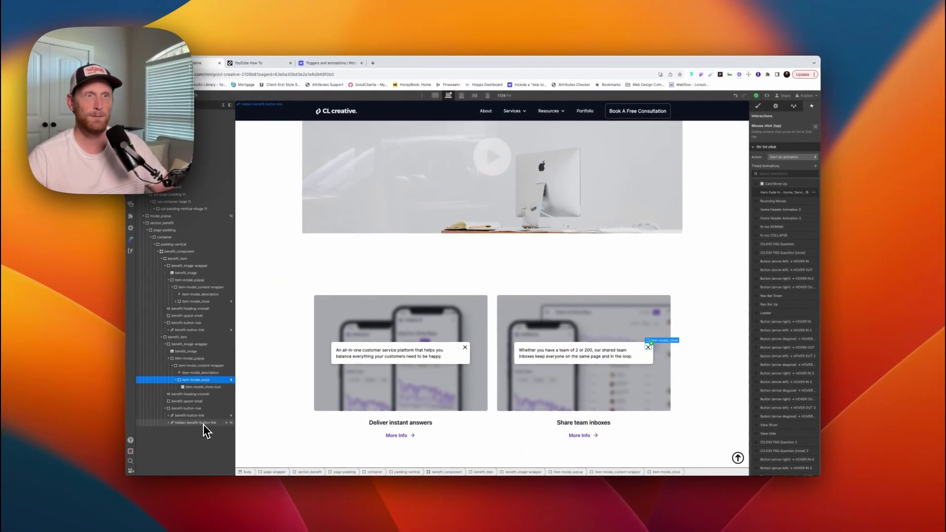
{"action": "scroll", "coordinate": [783, 398], "scroll_direction": "down", "scroll_amount": 15}
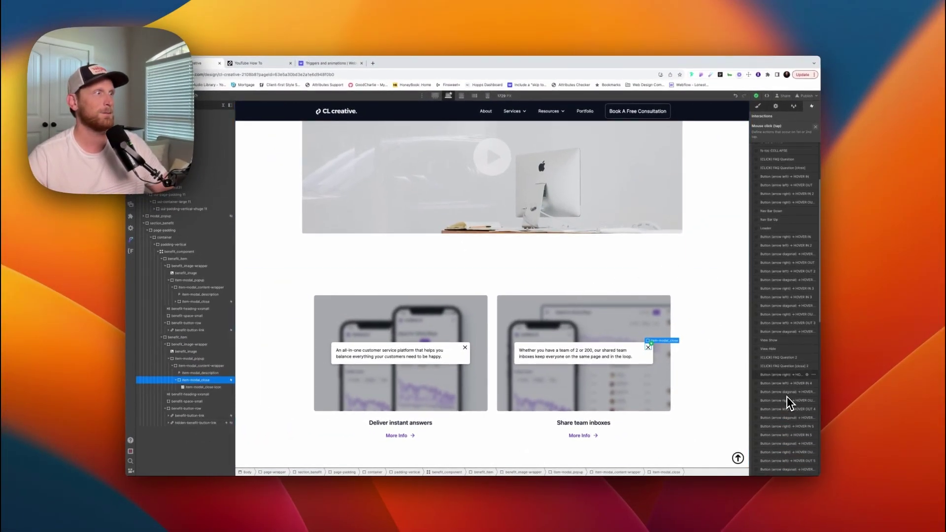
{"action": "scroll", "coordinate": [790, 401], "scroll_direction": "down", "scroll_amount": 1}
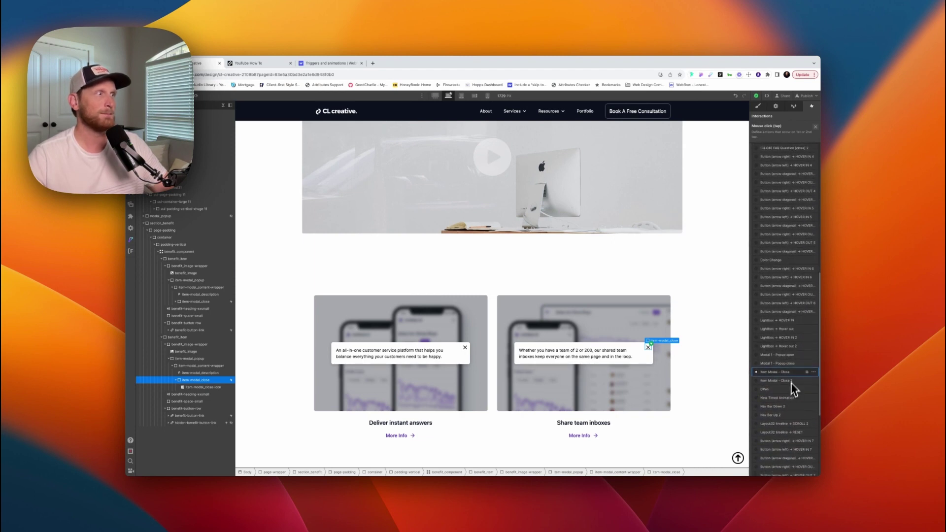
{"action": "left_click", "coordinate": [792, 372]}
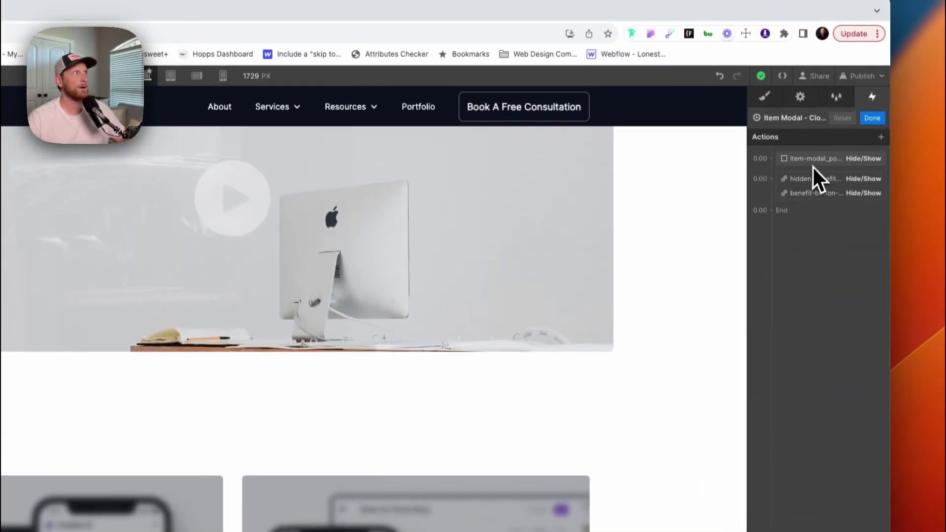
Step: Adjust the popup, hidden-benefit and benefit-button Hide/Show actions in Item Modal - Close and save it
{"action": "left_click", "coordinate": [815, 165]}
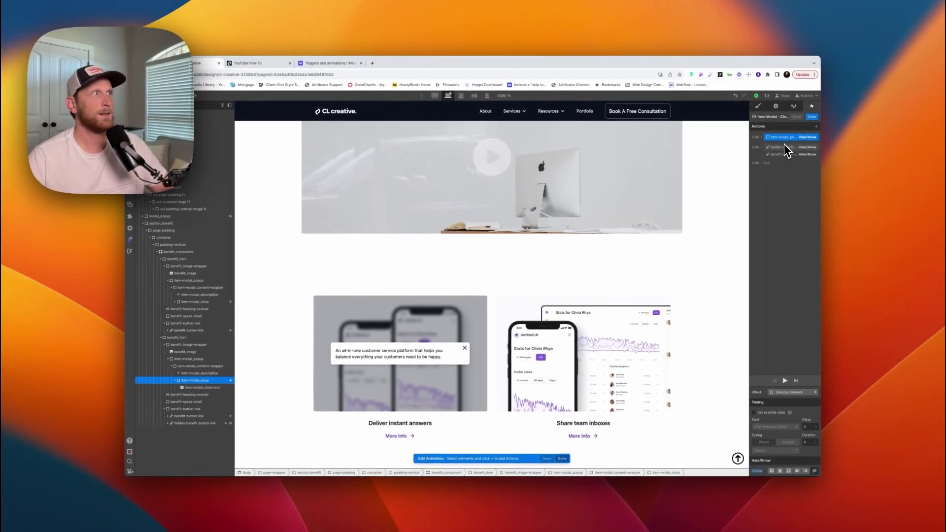
{"action": "left_click", "coordinate": [787, 147]}
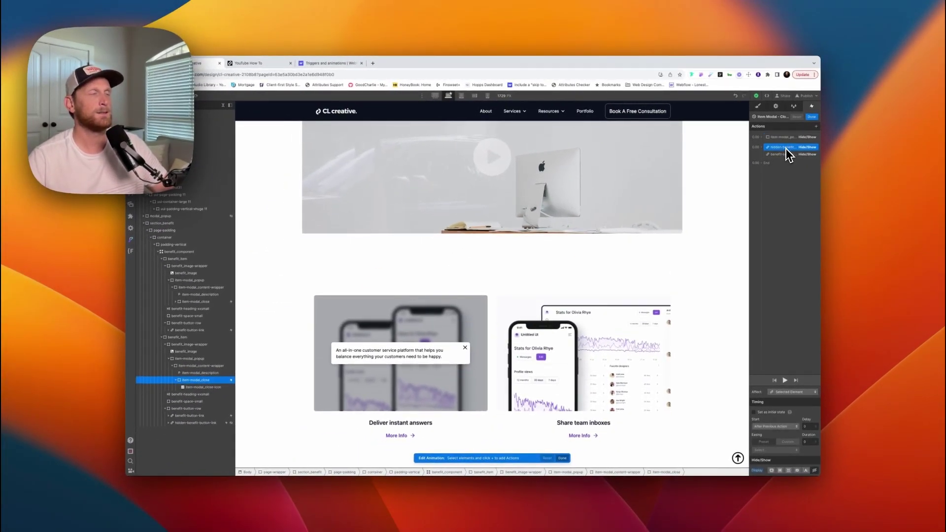
{"action": "left_click", "coordinate": [785, 155]}
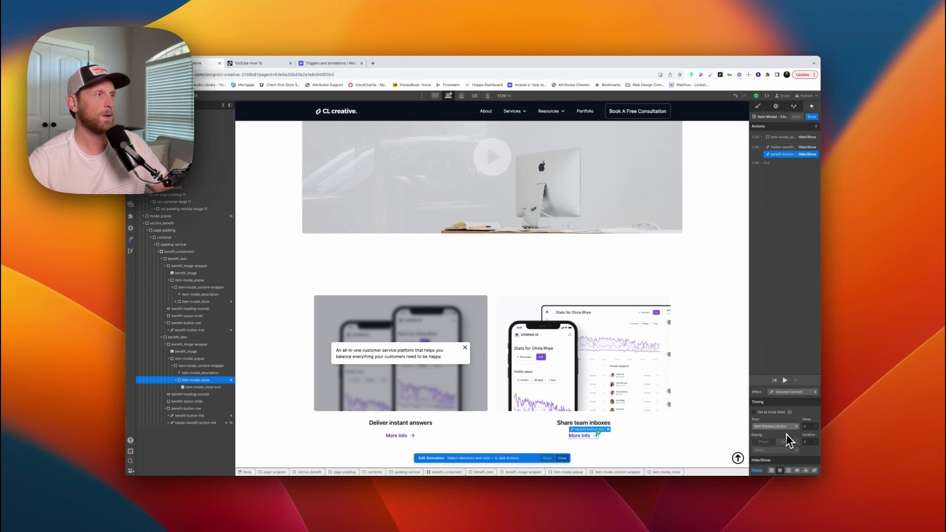
{"action": "left_click", "coordinate": [811, 117]}
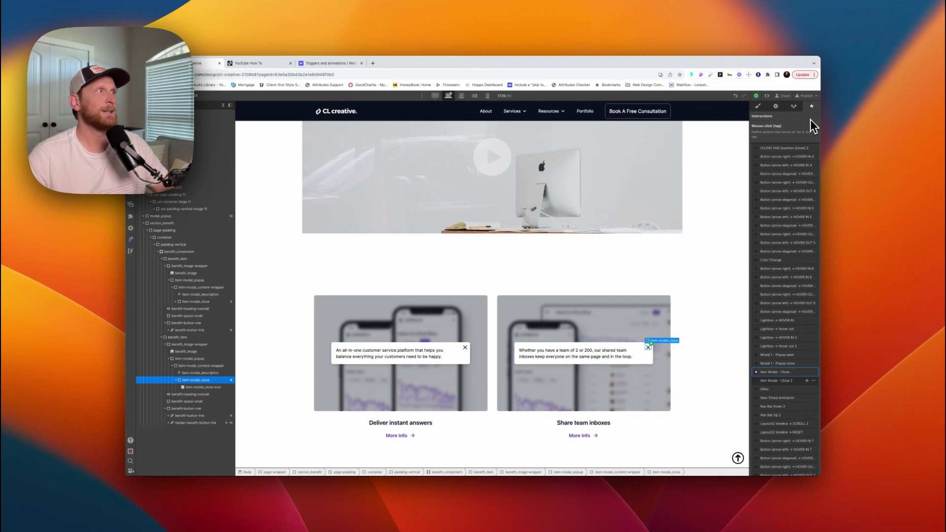
{"action": "left_click", "coordinate": [816, 132]}
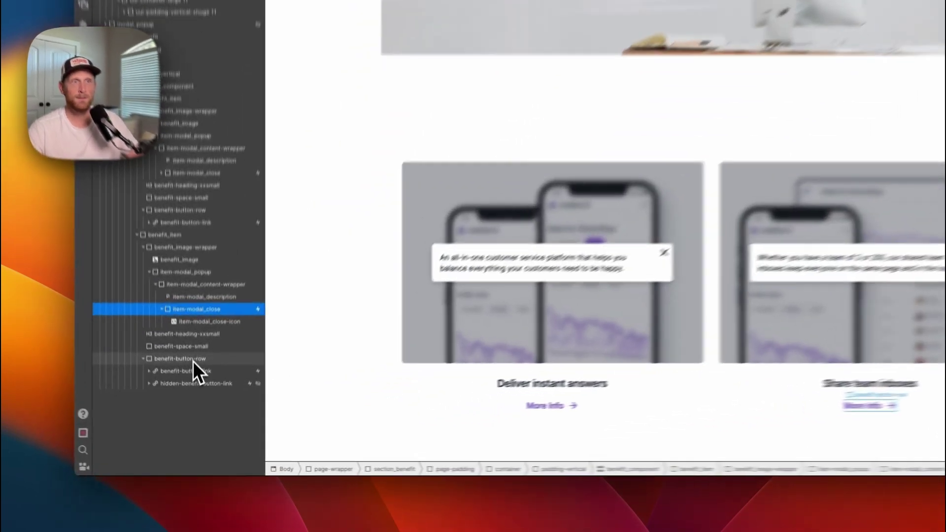
Step: Select benefit-button-row and switch the design to the 768 px tablet breakpoint
{"action": "left_click", "coordinate": [193, 359]}
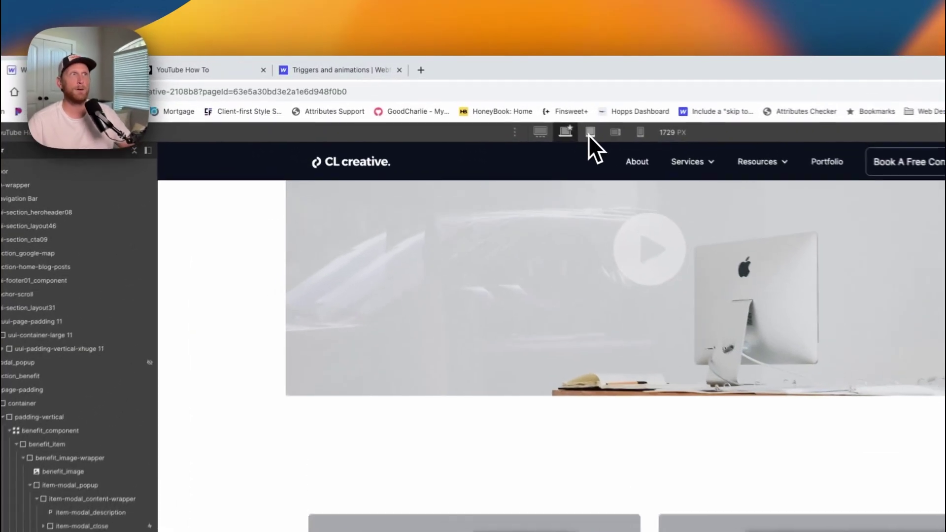
{"action": "left_click", "coordinate": [461, 96]}
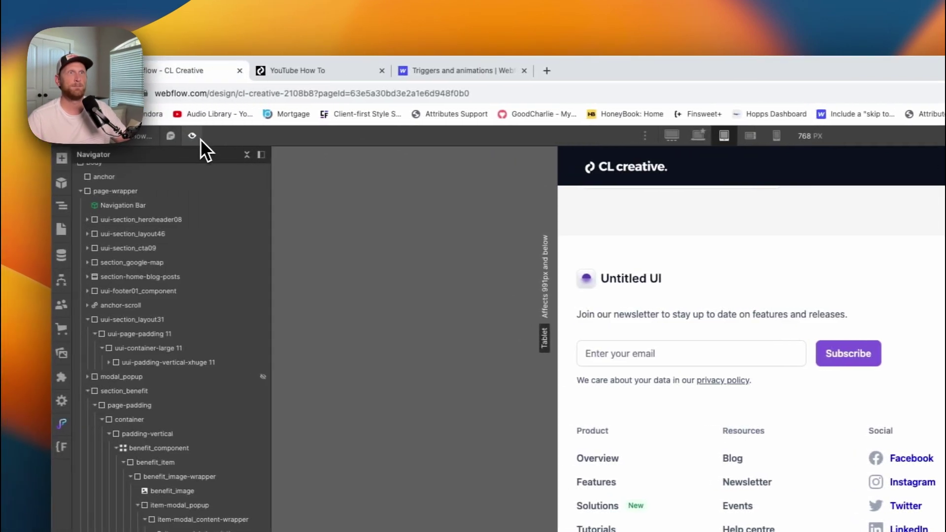
Step: Preview the tablet page and open and close the hamburger navigation menu three times
{"action": "left_click", "coordinate": [200, 139]}
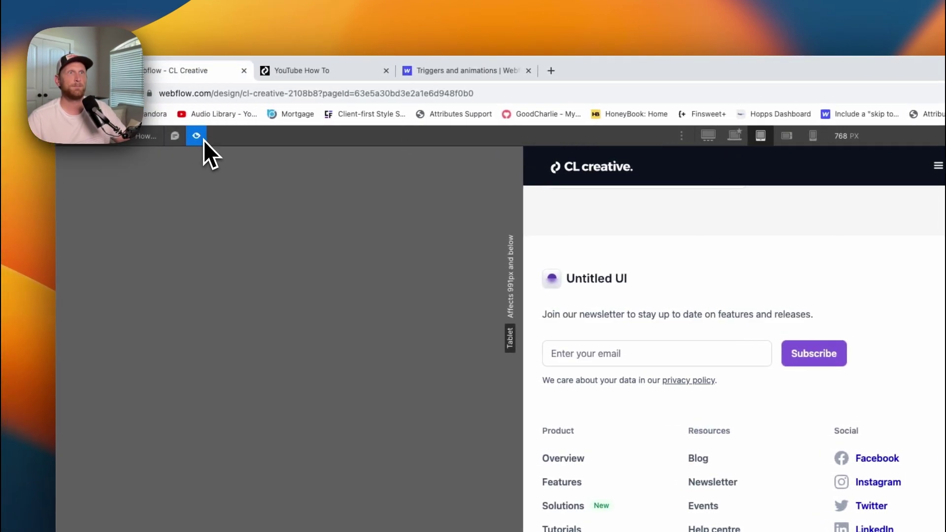
{"action": "left_click", "coordinate": [935, 167]}
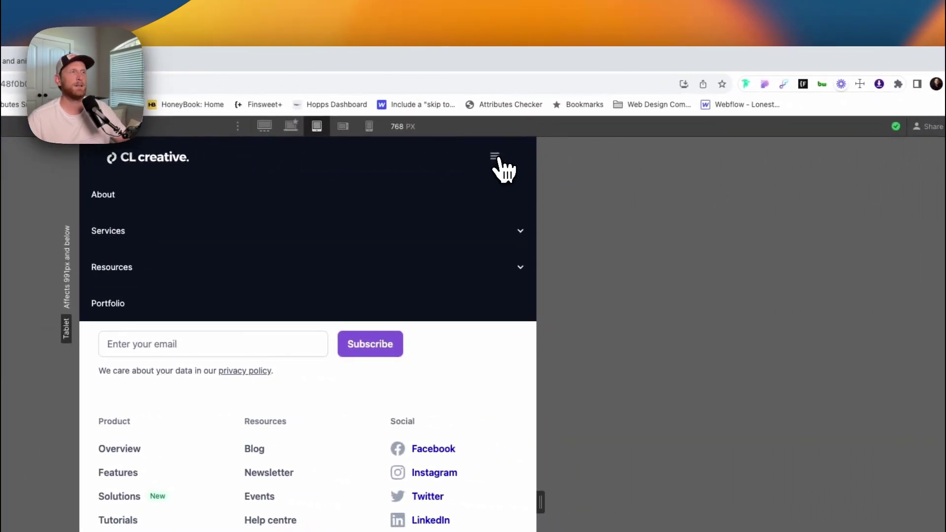
{"action": "left_click", "coordinate": [513, 161]}
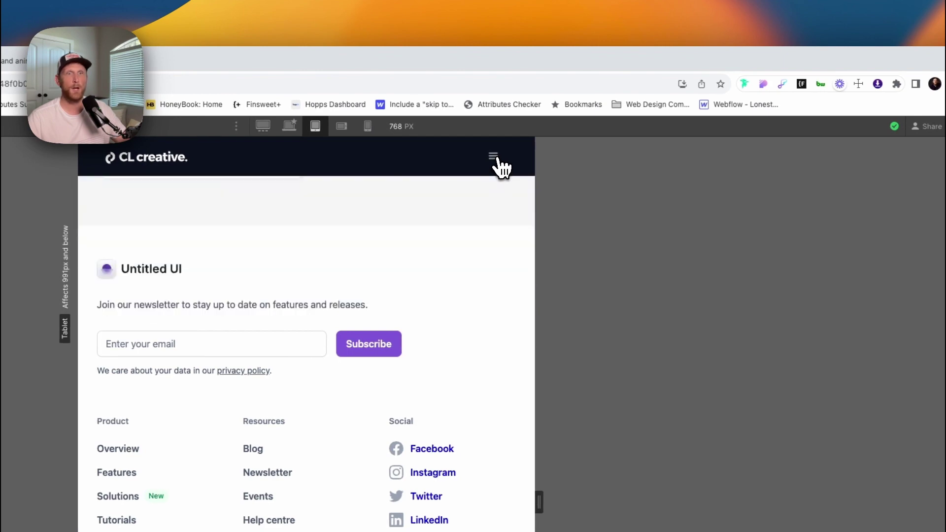
{"action": "left_click", "coordinate": [495, 157]}
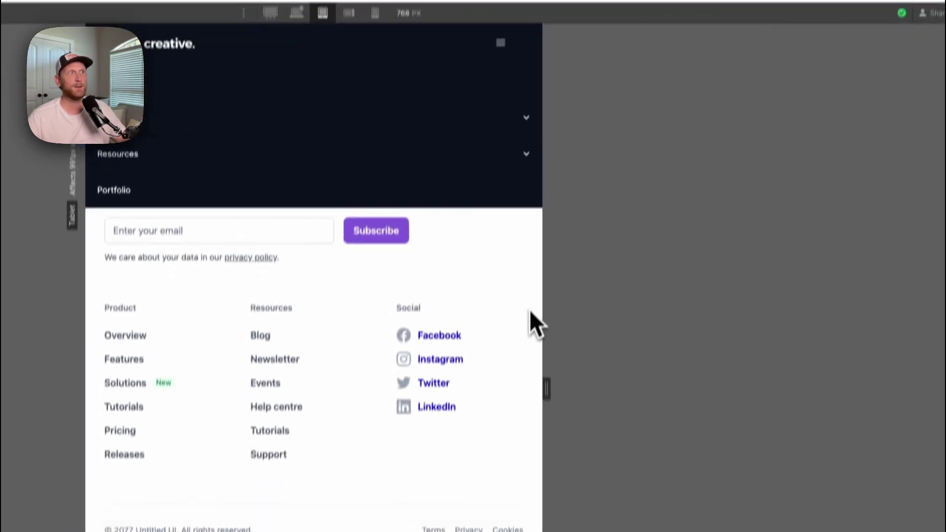
{"action": "left_click", "coordinate": [483, 304]}
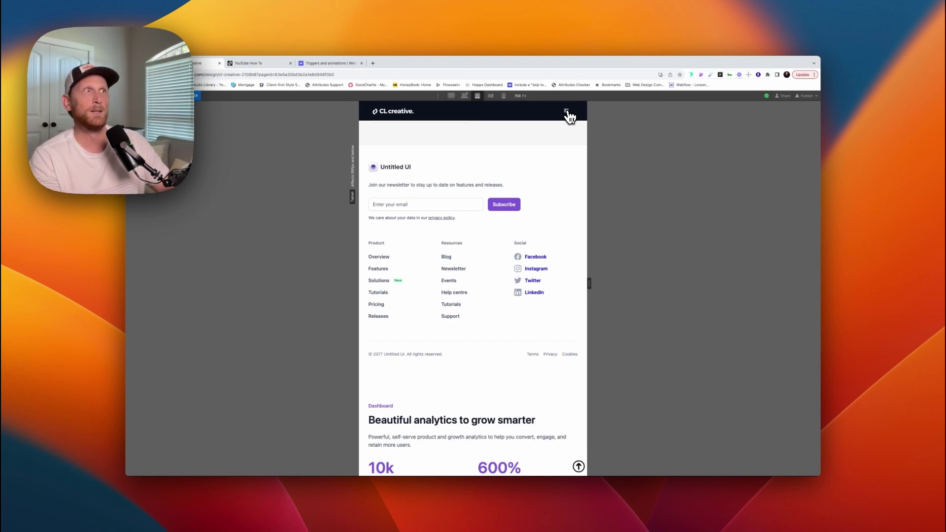
{"action": "left_click", "coordinate": [567, 113]}
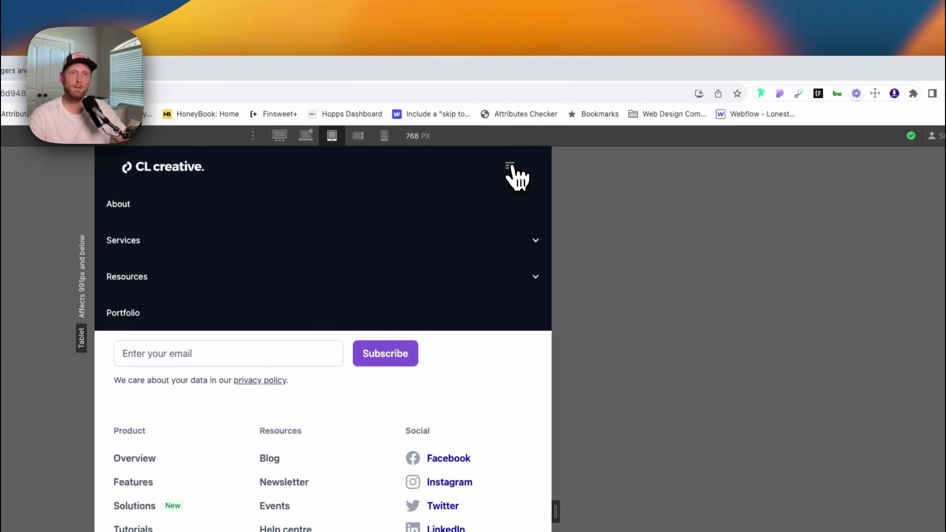
{"action": "left_click", "coordinate": [511, 168]}
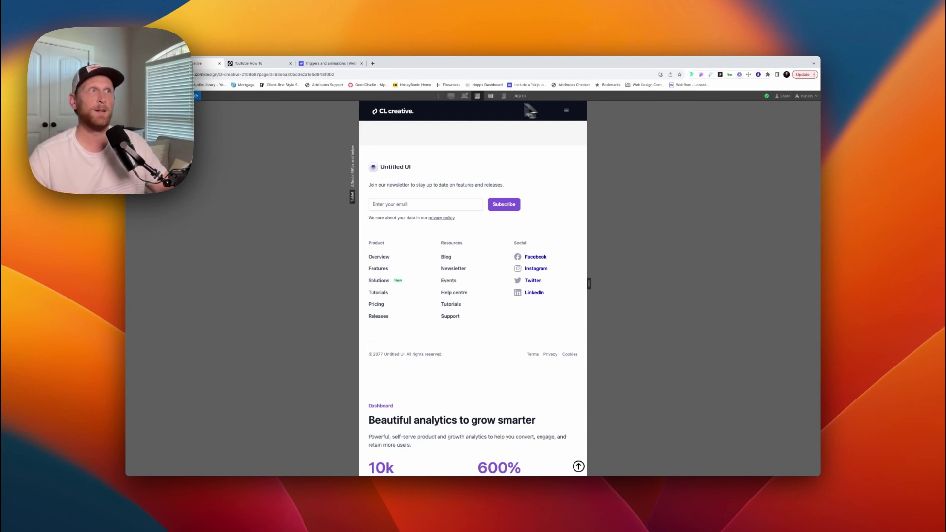
Step: Return to desktop width and close the Share team inboxes pop-up in preview, unblurring both cards
{"action": "left_click", "coordinate": [464, 97]}
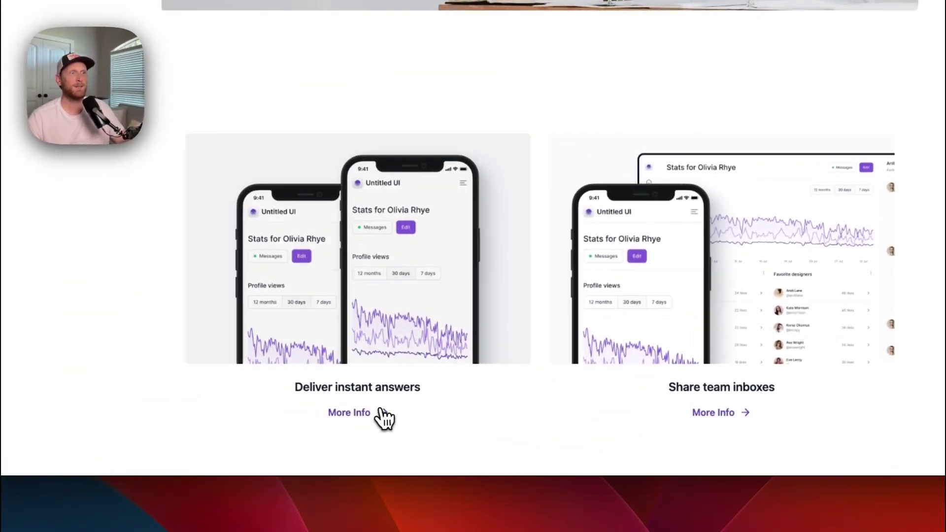
{"action": "mouse_move", "coordinate": [422, 404]}
{"action": "left_click", "coordinate": [509, 235]}
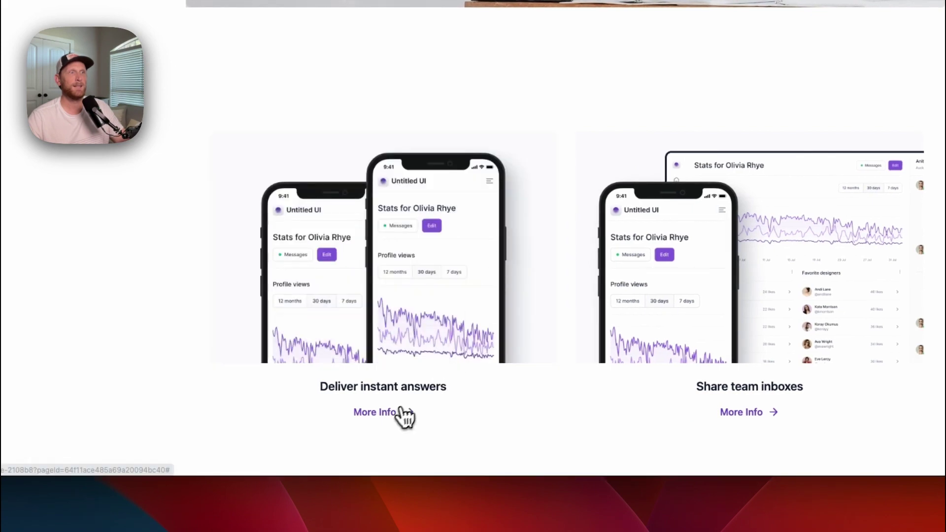